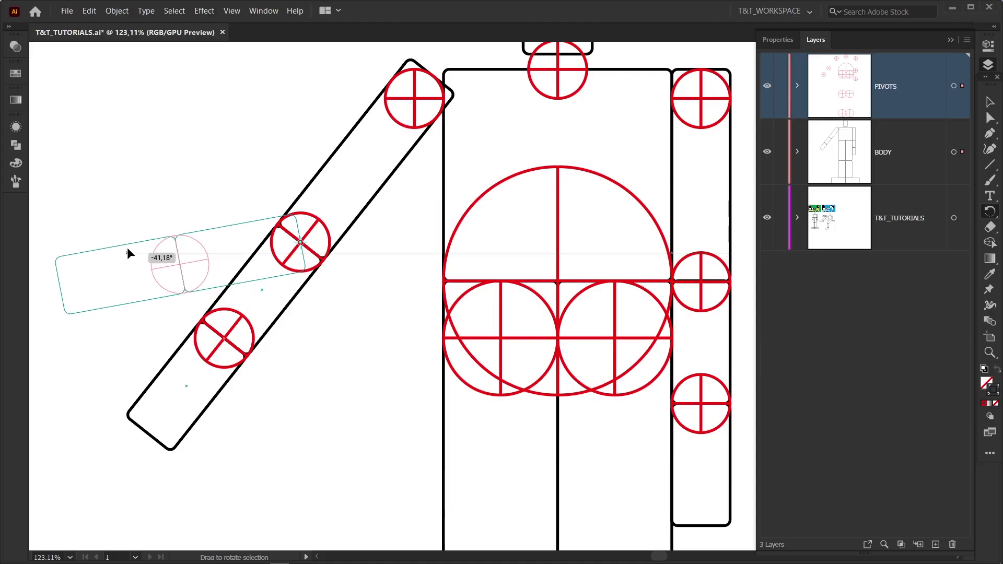
Pose the mannequin by rotating a forearm, the upper body and a leg about their pivot circles.
left_click_drag(128, 254, 181, 142)
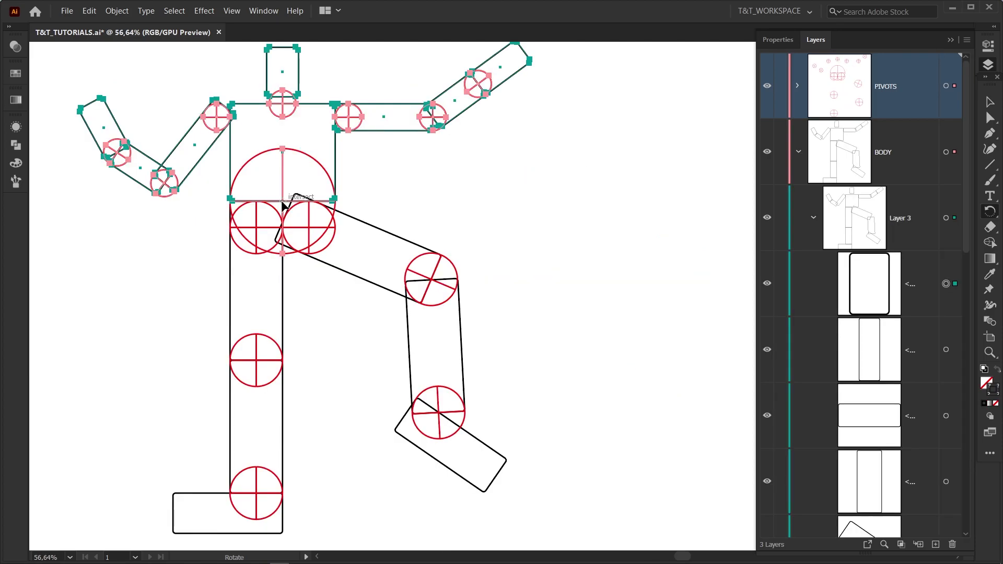
left_click_drag(455, 137, 315, 305)
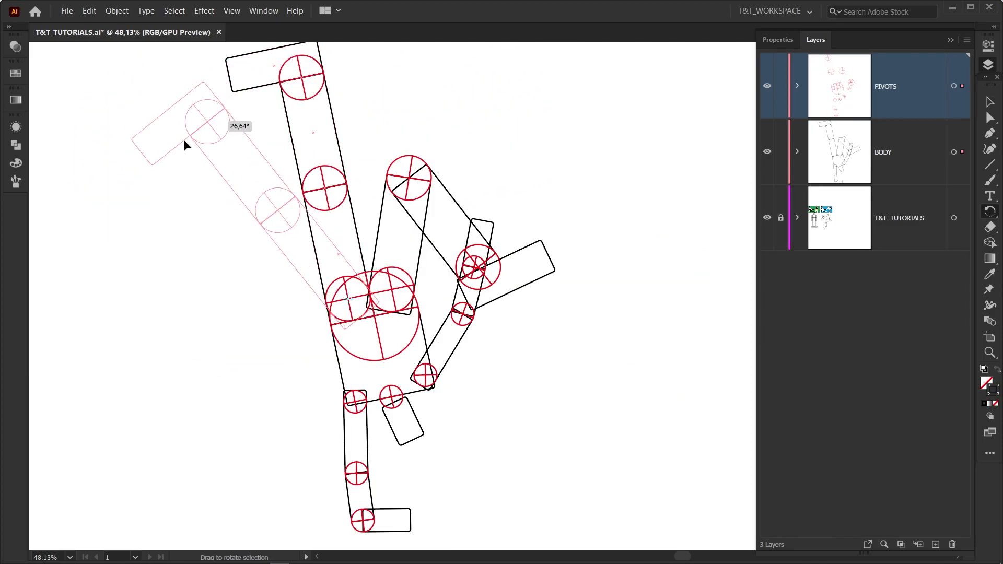
left_click_drag(184, 139, 137, 194)
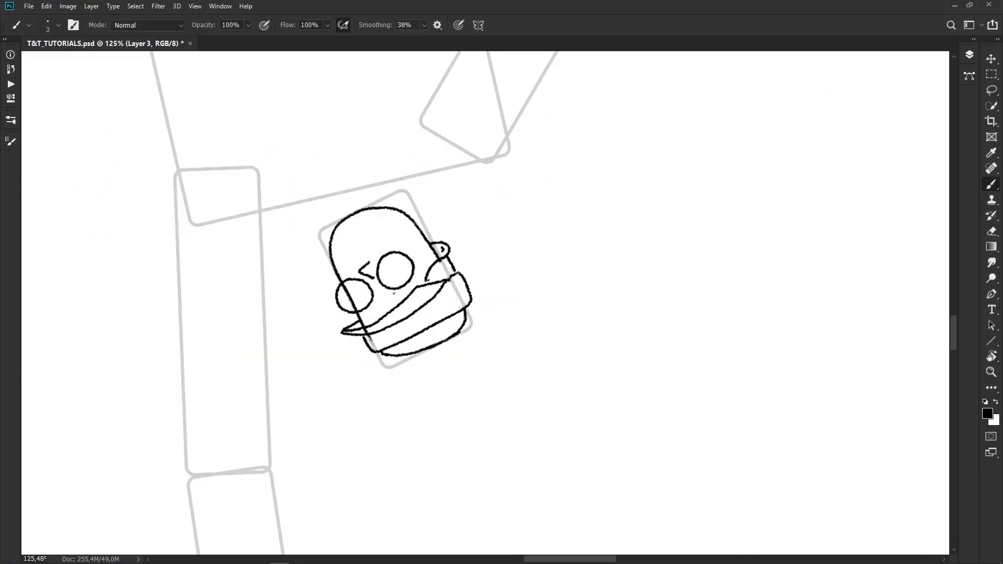
Switch to Photoshop and brush the remaining glasses details onto the upside-down character's face.
left_click_drag(413, 266, 452, 255)
left_click_drag(347, 256, 370, 245)
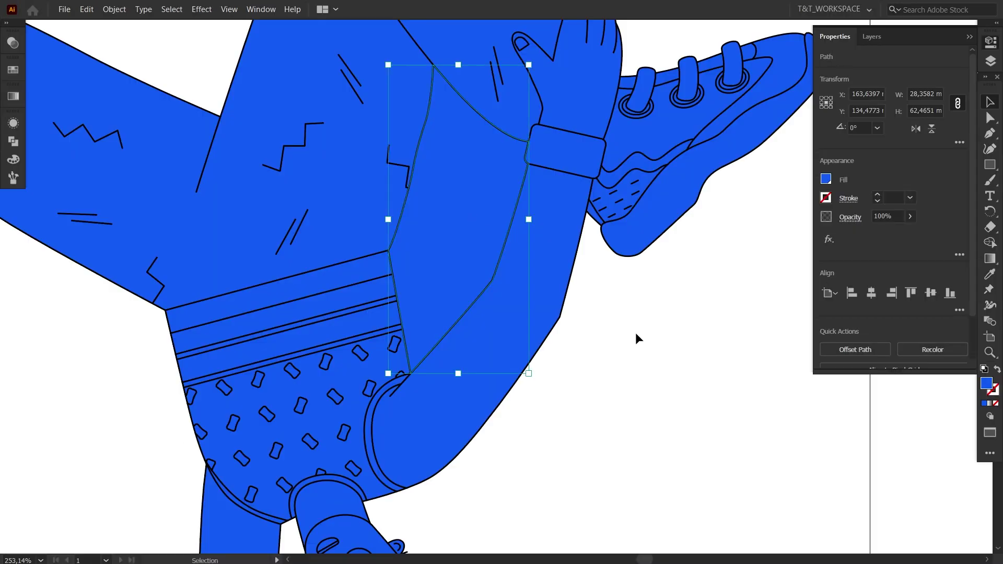
left_click(652, 344)
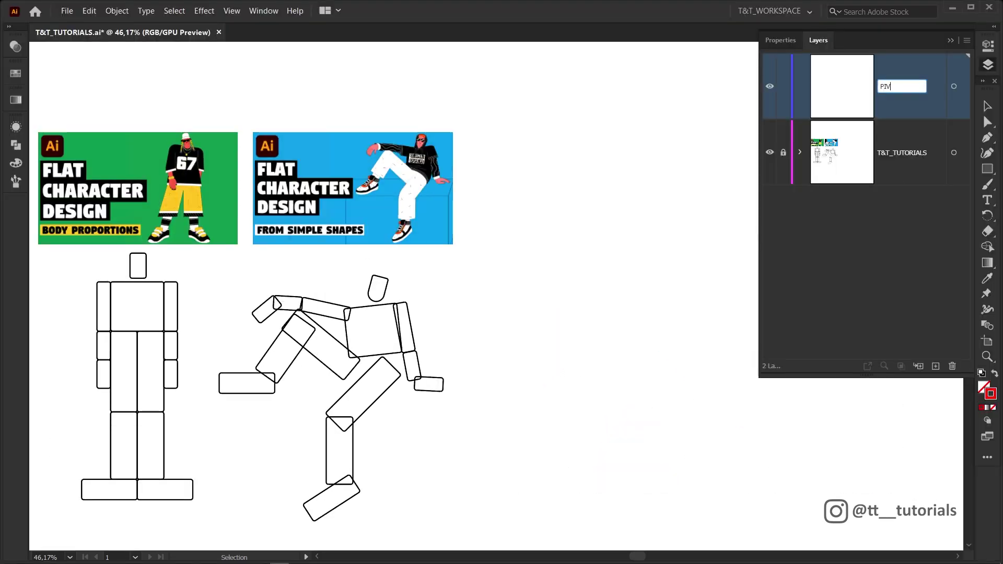
Name the new layer PIVOTS and draw a large red-outlined circle on it beside the reference figures.
type("OTS")
key("Return")
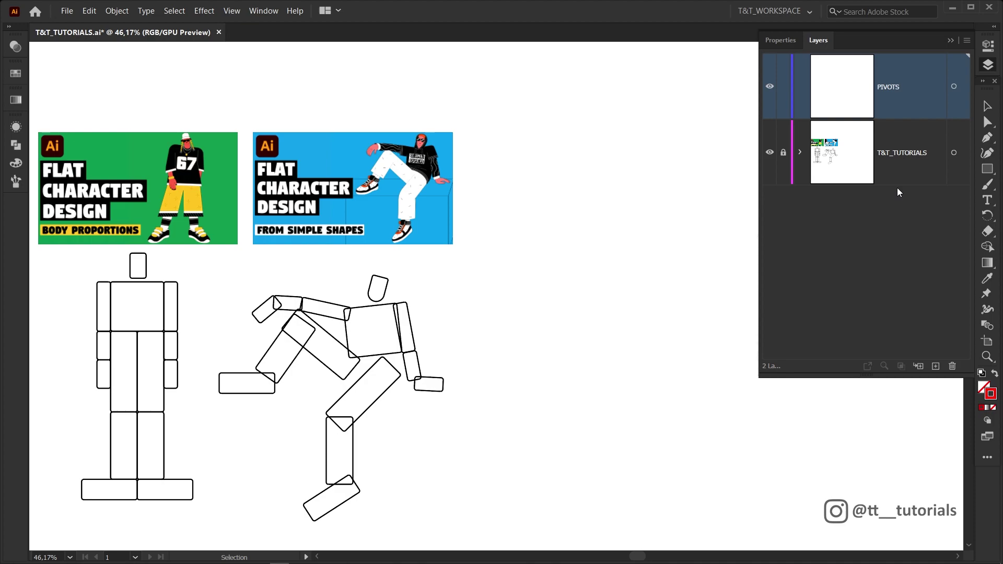
key("l")
left_click_drag(638, 297, 767, 365)
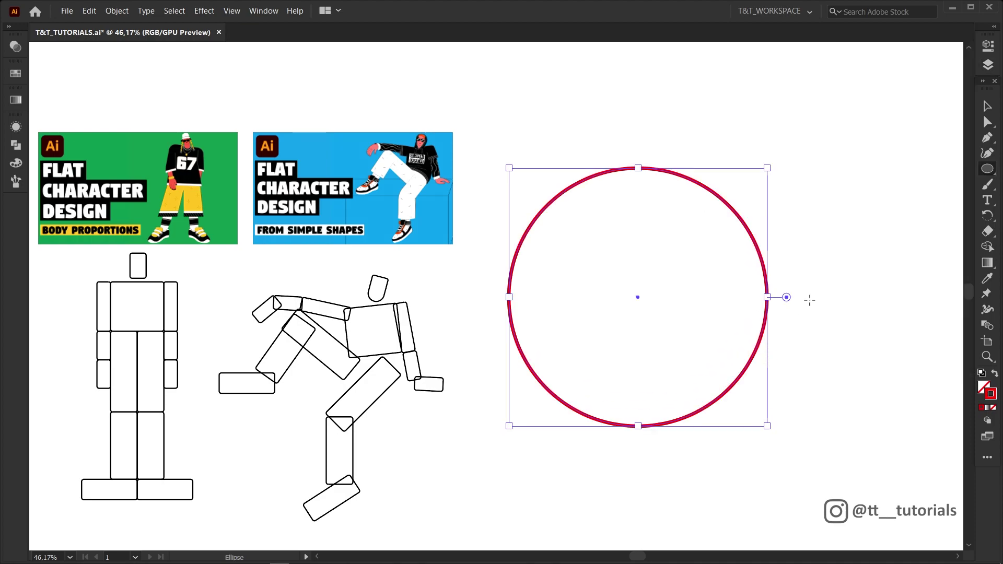
Draw a vertical and a horizontal diameter line across the red circle to mark its centre.
key("backslash")
left_click_drag(638, 168, 638, 426)
left_click_drag(509, 297, 766, 297)
key("v")
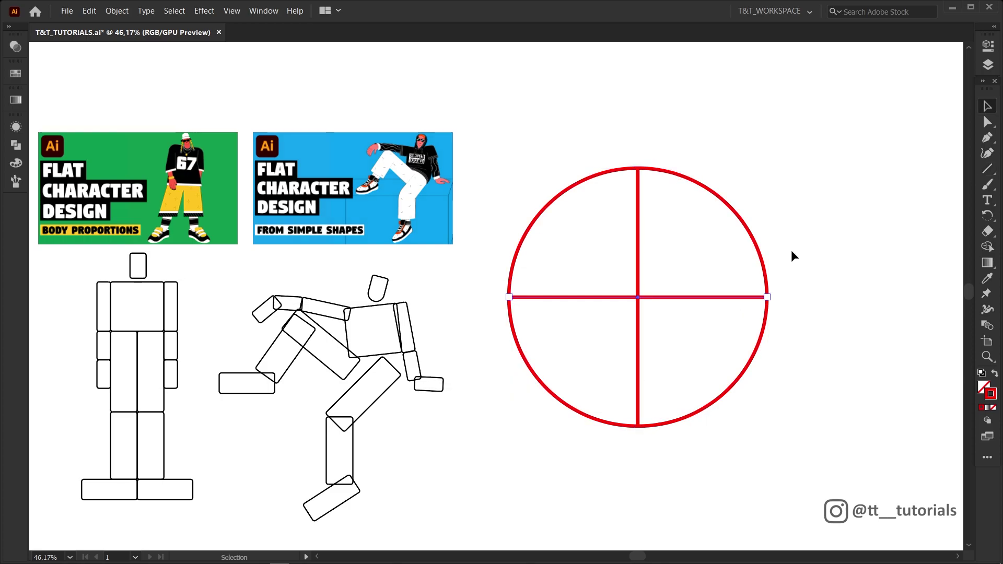
left_click(791, 250)
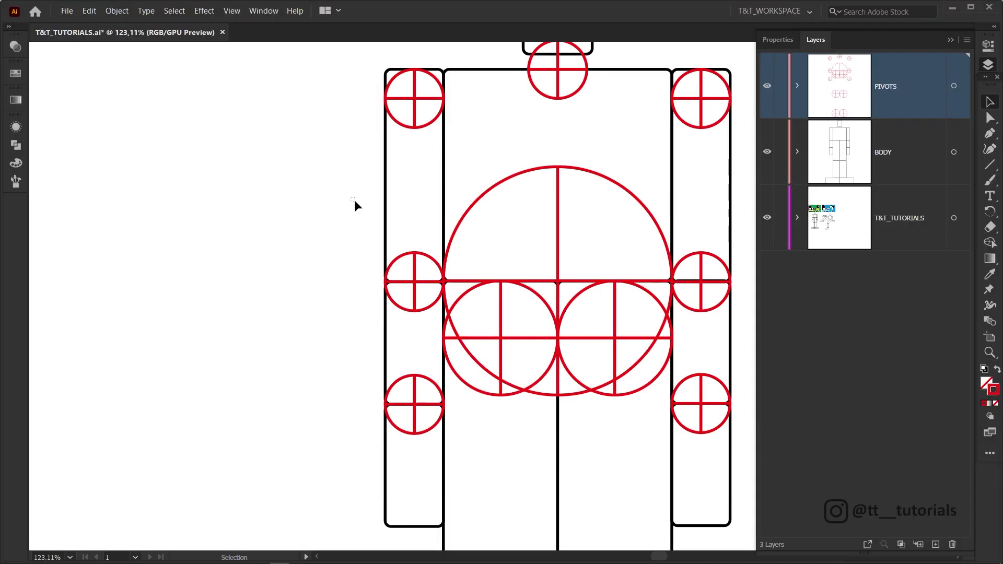
Rotate the whole left-side arm with its elbow and wrist pivots outward about the shoulder pivot.
left_click_drag(351, 198, 432, 472)
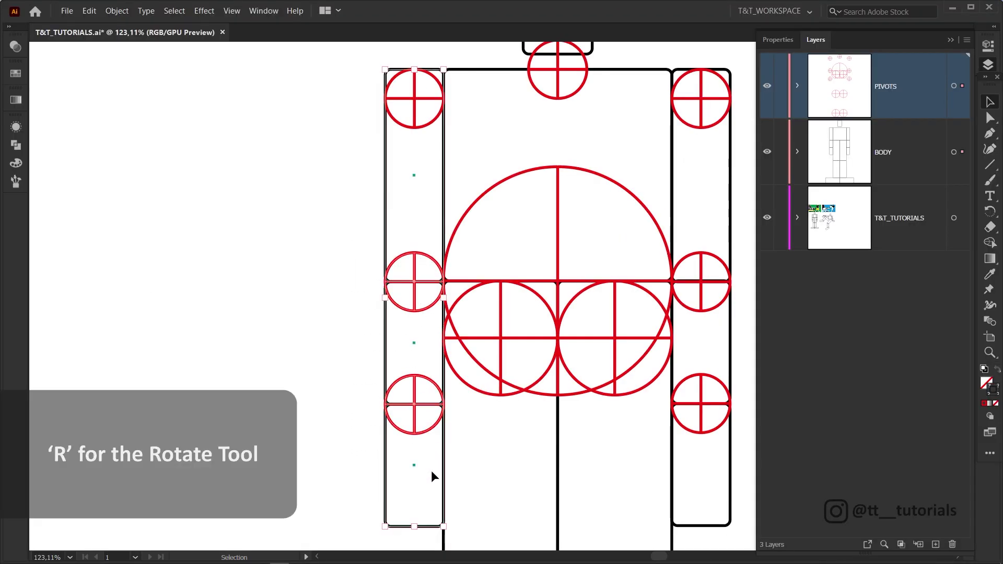
key("r")
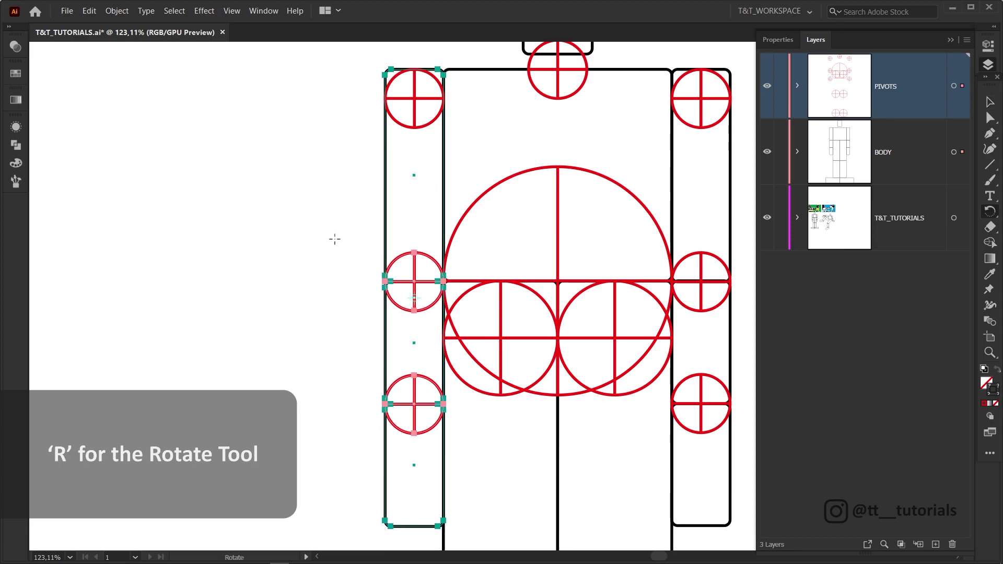
left_click(415, 98)
left_click_drag(380, 520, 185, 355)
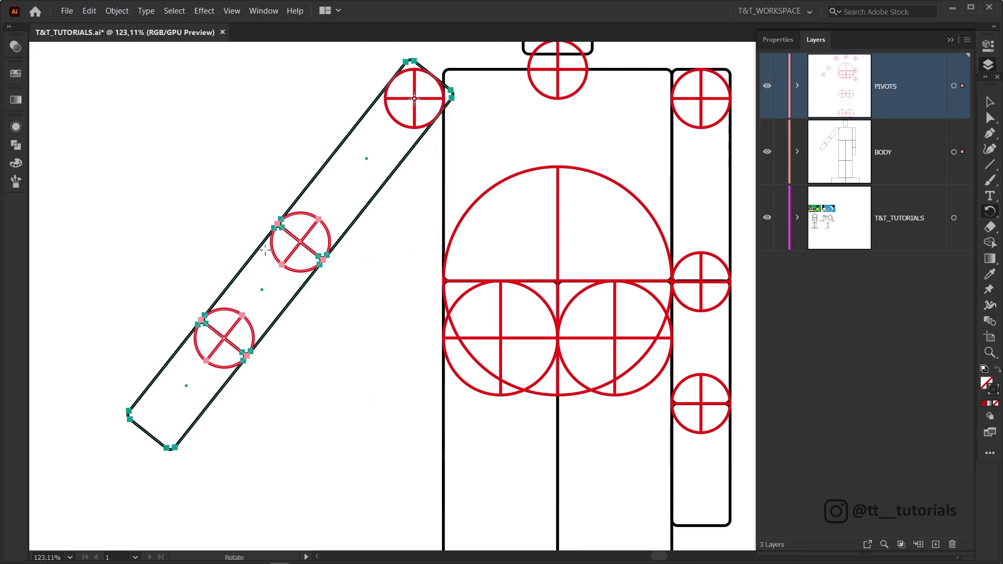
Rotate the left-side forearm and hand upward about the elbow pivot.
key("v")
left_click_drag(152, 260, 256, 428)
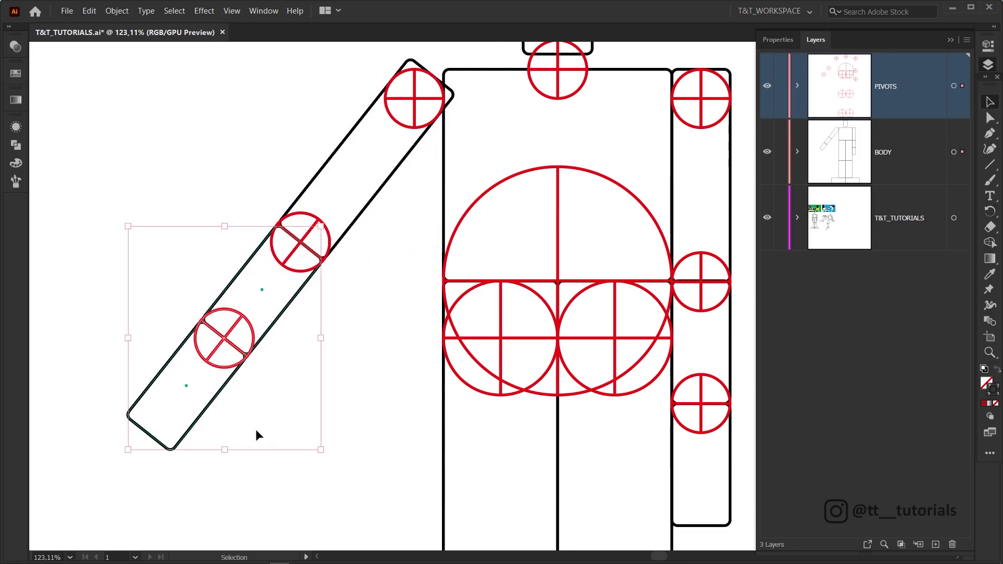
key("r")
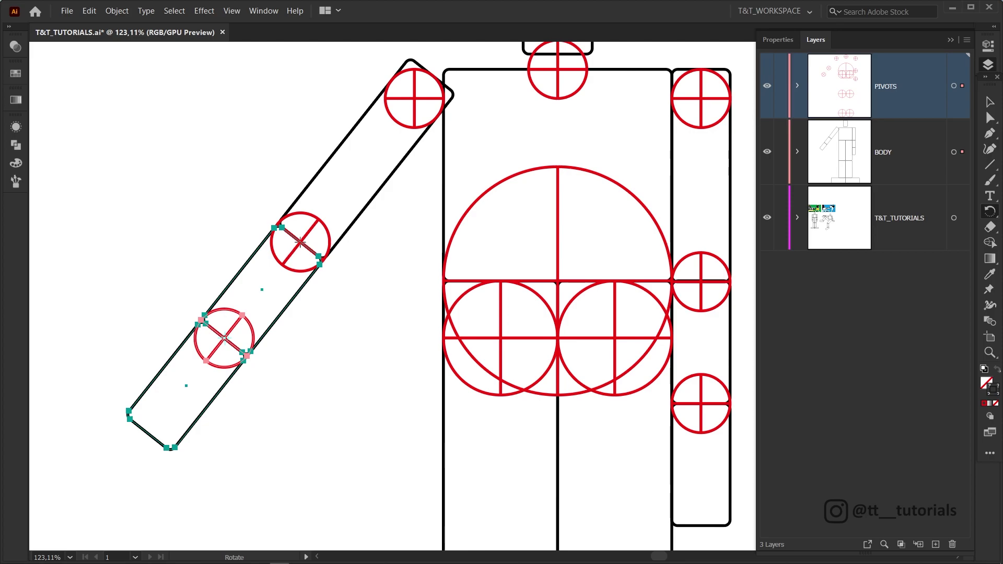
left_click_drag(129, 414, 182, 142)
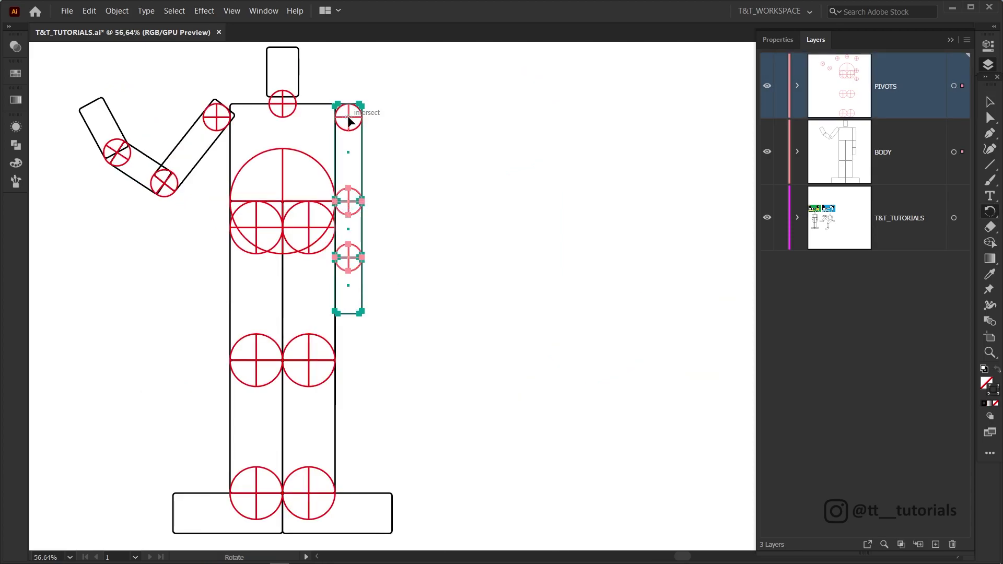
Raise the right-side arm to horizontal about the shoulder pivot and bend its forearm upward at the elbow pivot.
left_click_drag(358, 293, 478, 90)
left_click_drag(517, 152, 506, 110)
key("v")
left_click(507, 111)
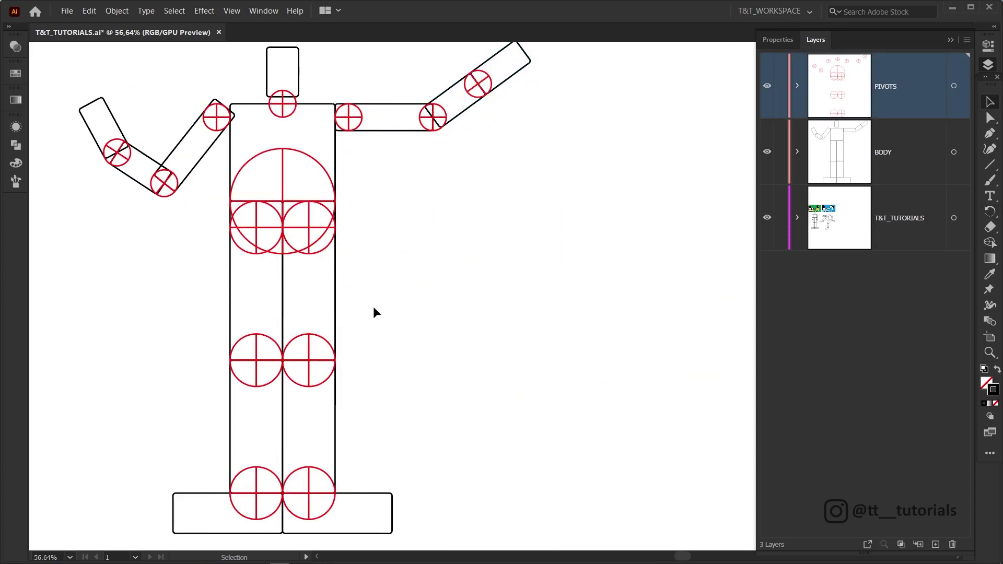
Swing the whole right-side leg outward and up about its hip pivot.
left_click_drag(373, 306, 315, 512)
key("r")
left_click(309, 227)
left_click_drag(335, 369, 422, 253)
key("v")
Rotate the raised leg's lower part down about the knee pivot and tilt its foot downward about the ankle pivot.
left_click_drag(633, 381, 506, 294)
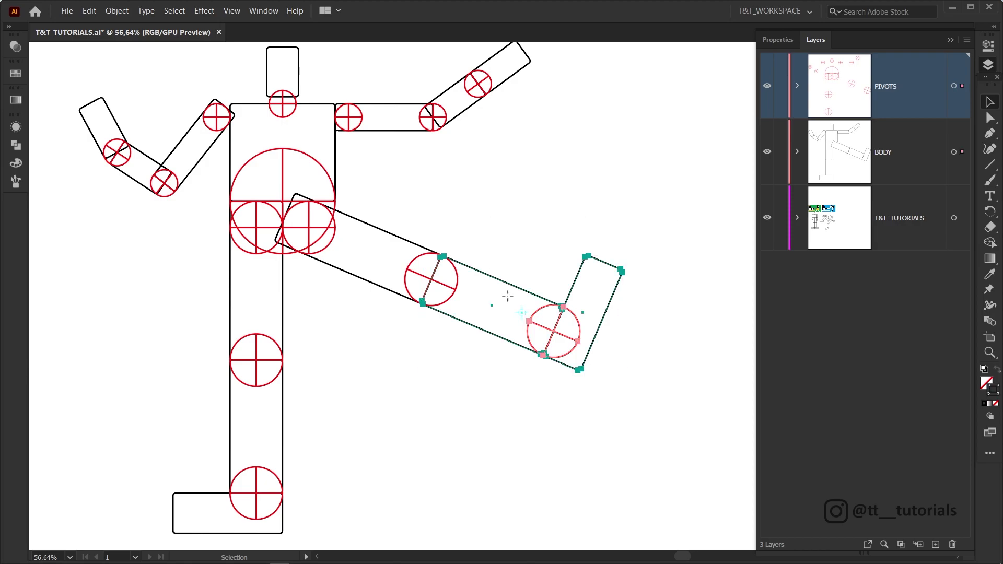
key("r")
left_click(431, 280)
left_click_drag(564, 248, 541, 408)
key("v")
left_click(541, 409)
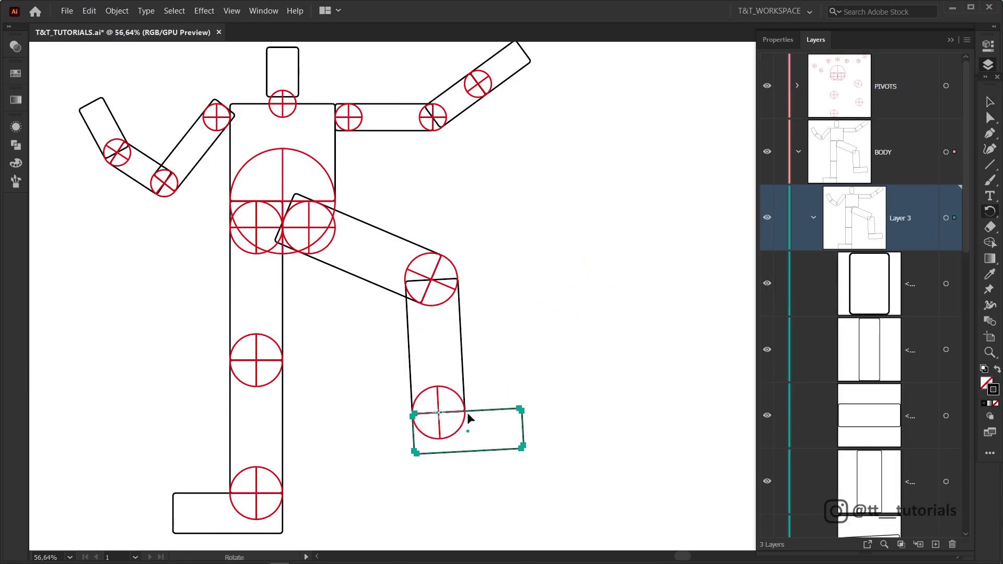
left_click_drag(467, 418, 460, 440)
left_click(553, 361, "ctrl")
Tilt the torso, head and both arms clockwise together about the centre of the large waist pivot.
left_click_drag(81, 50, 589, 185)
left_click(330, 177, "shift")
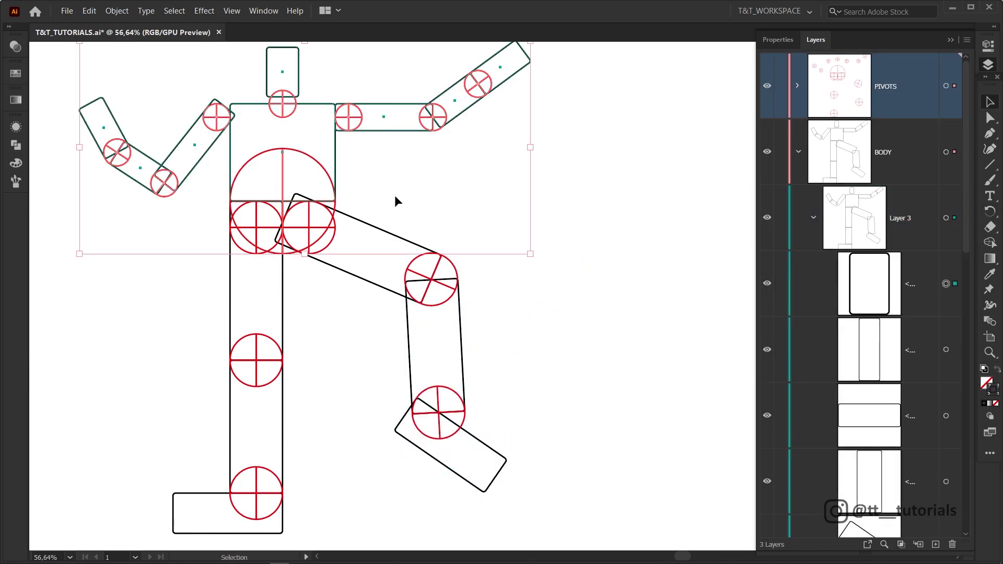
key("r")
left_click(283, 201)
left_click_drag(455, 101, 453, 157)
key("v")
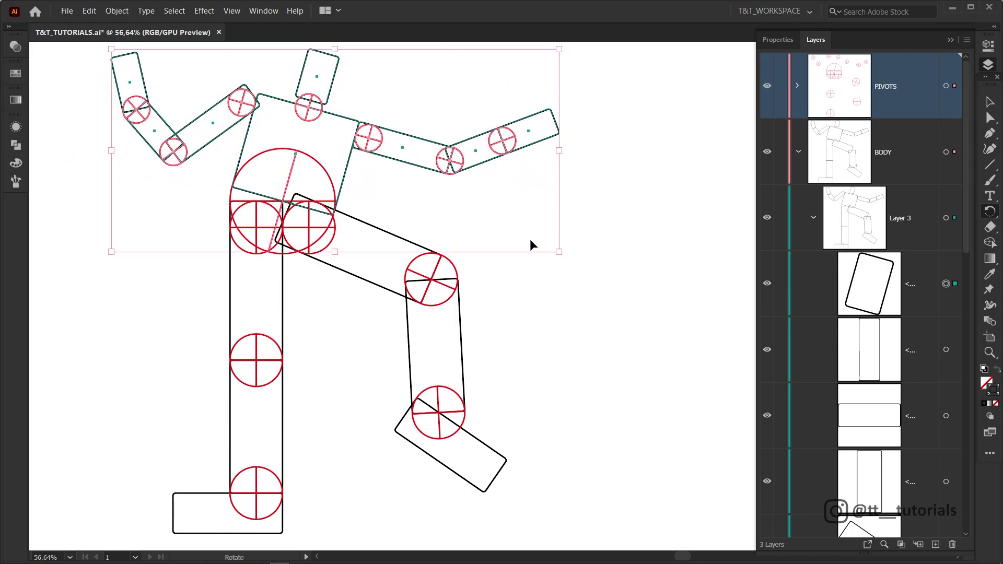
left_click(531, 240)
Swing the straight left-side leg outward about its hip pivot.
left_click_drag(177, 332, 312, 514)
key("r")
left_click(256, 228)
left_click_drag(302, 336, 261, 344)
Rotate the left-side leg's foot about its ankle pivot.
key("v")
left_click_drag(88, 449, 141, 468)
key("r")
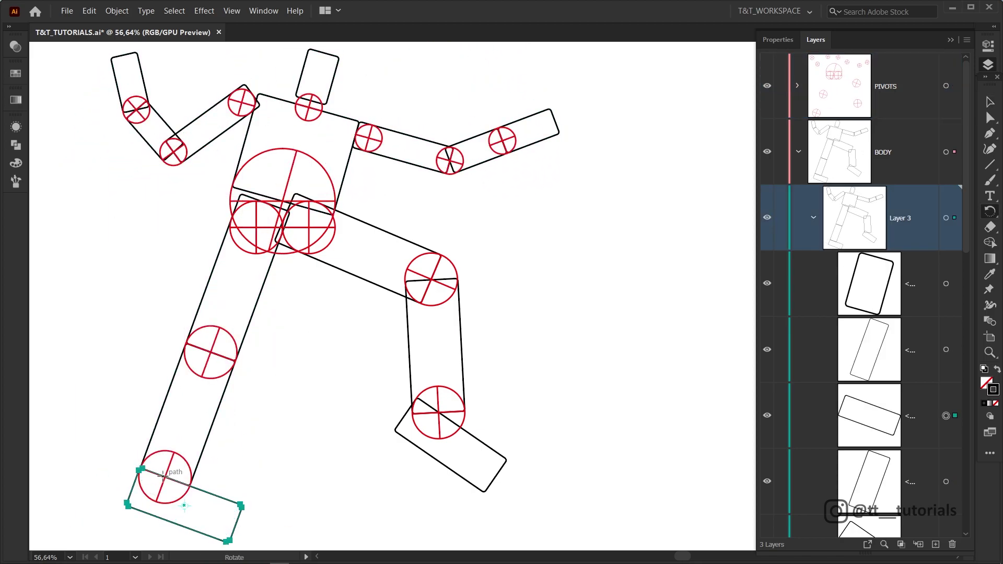
left_click(165, 476)
left_click_drag(242, 505, 245, 491)
Bend the left-side lower leg and foot backward and up about the knee pivot into a running pose.
left_click_drag(112, 418, 249, 496)
left_click(211, 353)
left_click_drag(194, 439, 135, 337)
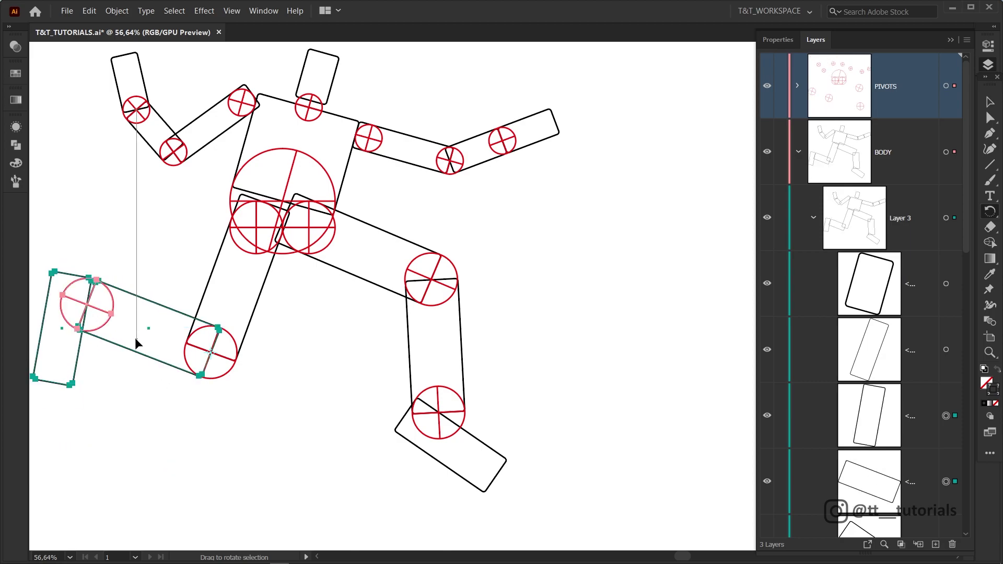
left_click_drag(187, 280, 244, 291)
key("v")
left_click(244, 277)
mouse_move(244, 244)
left_mouse_down()
mouse_move(253, 253)
mouse_move(240, 254)
left_mouse_up()
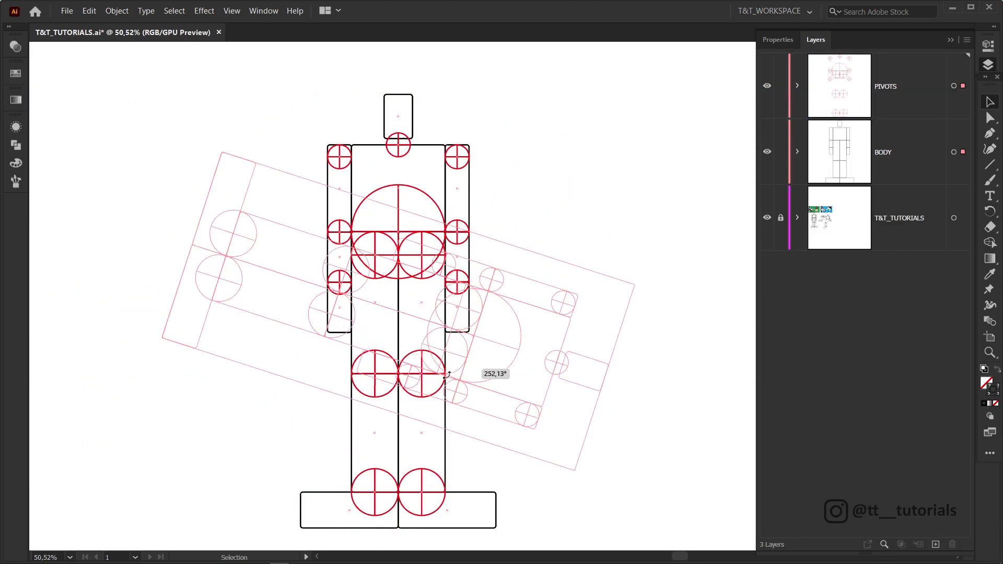
Rotate the entire standing mannequin with its pivots almost upside down and swing the right-side arm away from the torso.
left_click_drag(461, 366, 588, 198)
key("r")
key("v")
left_click(594, 194)
Rotate the swung-out arm's forearm and hand slightly toward the legs about the elbow pivot.
left_click_drag(546, 235, 473, 259)
key("r")
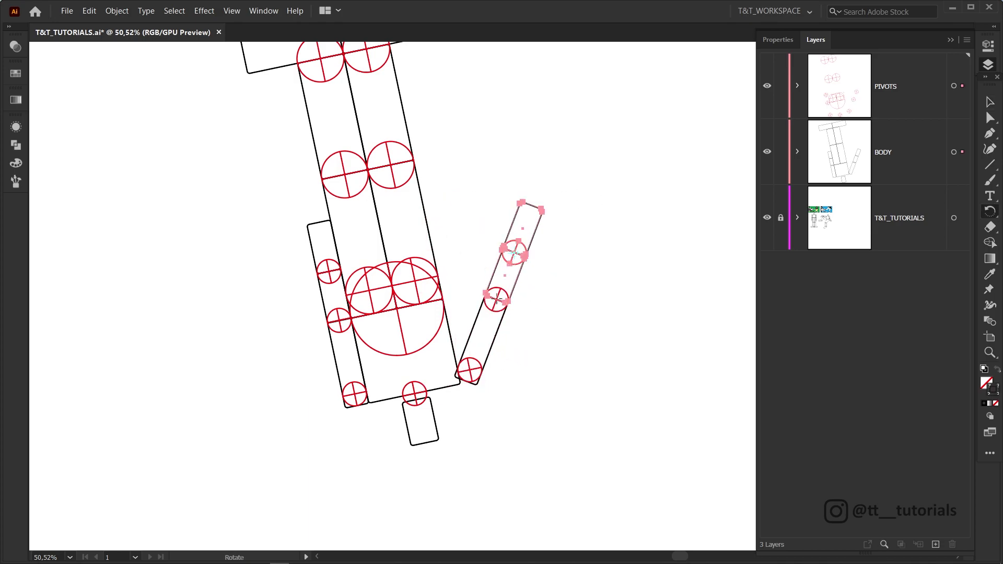
left_click_drag(541, 209, 517, 201)
key("v")
left_click(572, 233)
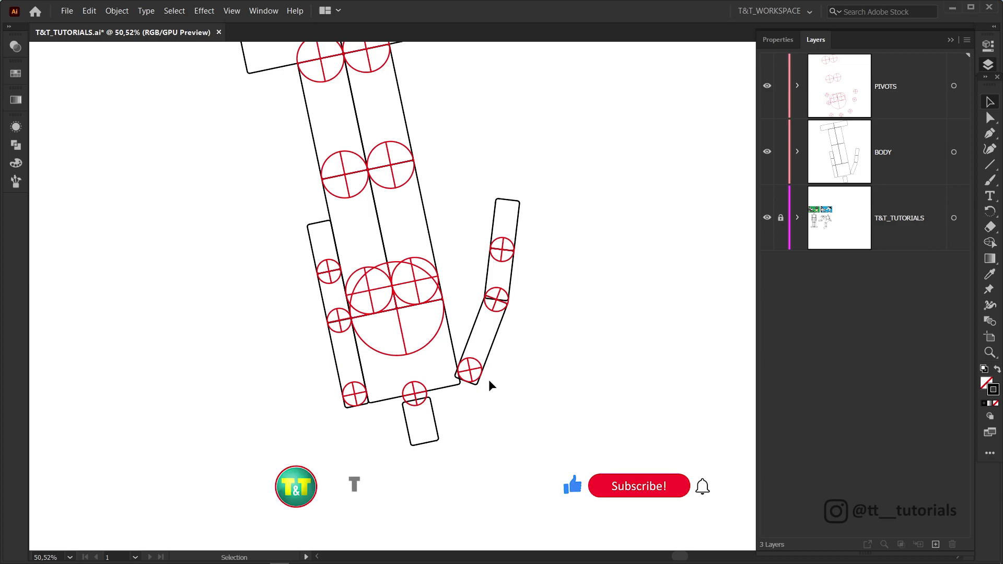
Rotate the right-side upper arm and its shoulder pivot toward the torso about the elbow pivot.
key("r")
left_click_drag(483, 395, 456, 377)
left_click(496, 300)
Move the whole right-side arm so that its shoulder pivot overlaps the corner of the torso.
key("v")
left_click_drag(553, 421, 452, 202)
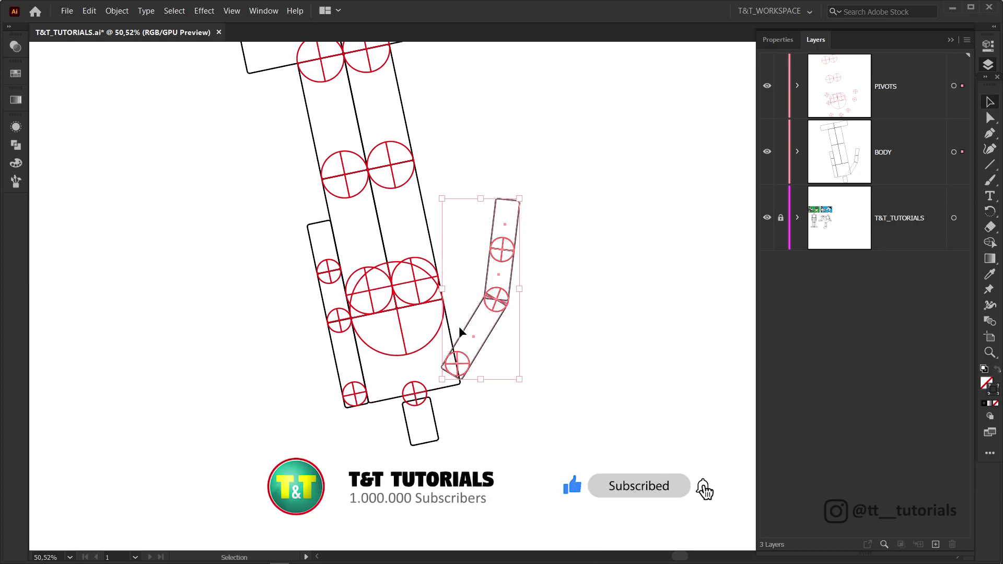
left_click_drag(470, 367, 457, 380)
Rotate the right-side forearm and hand outward about the elbow pivot and tilt the head about the neck pivot.
left_click_drag(538, 197, 471, 288)
key("r")
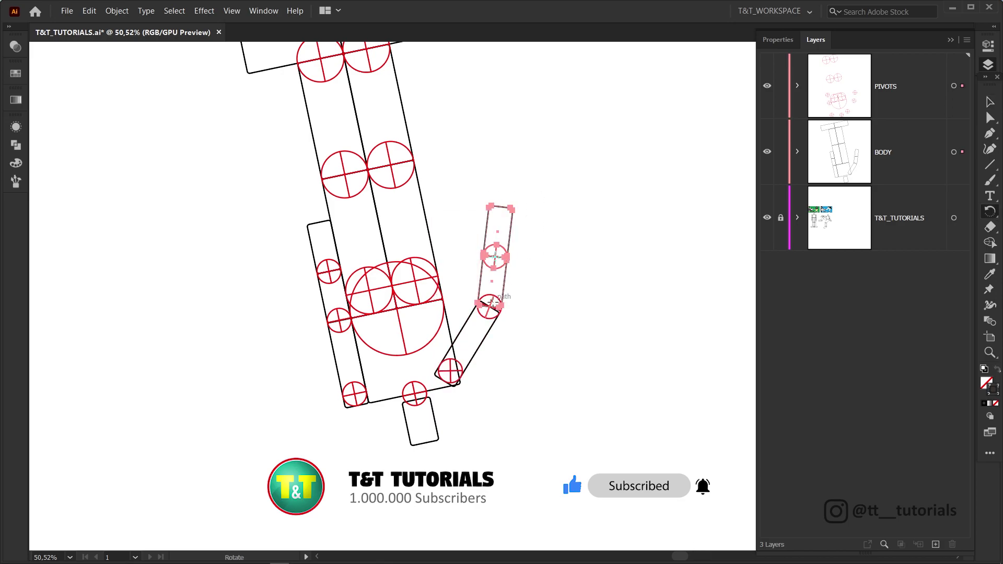
mouse_move(513, 210)
left_mouse_down()
mouse_move(522, 213)
mouse_move(476, 223)
mouse_move(521, 214)
left_mouse_up()
key("v")
key("r")
left_click(501, 258)
key("v")
left_click(508, 327)
Swing the left-side arm straight down about its shoulder pivot and turn its hand flat about the wrist pivot.
left_click(355, 394)
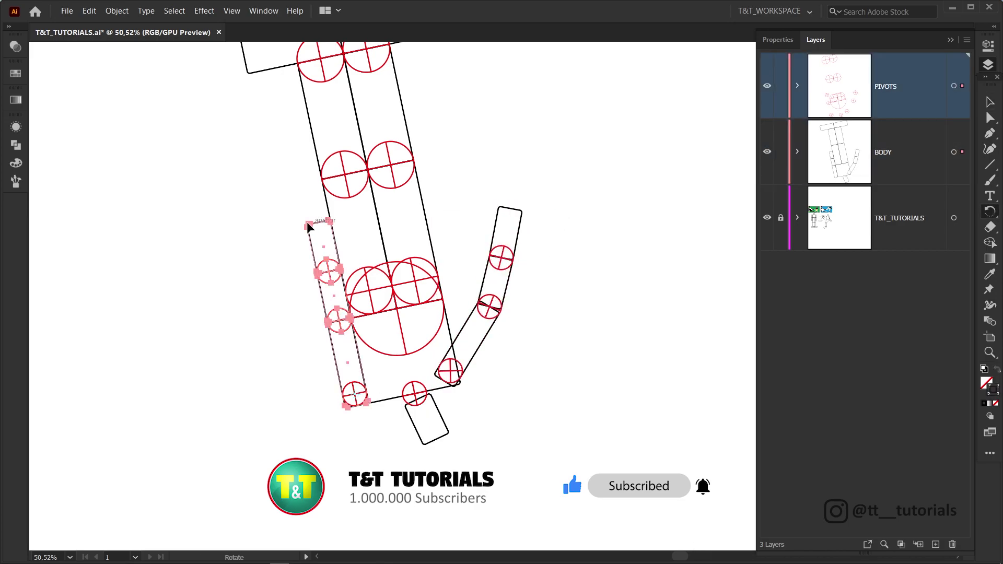
left_click_drag(309, 226, 397, 512)
key("v")
key("r")
left_click(358, 520)
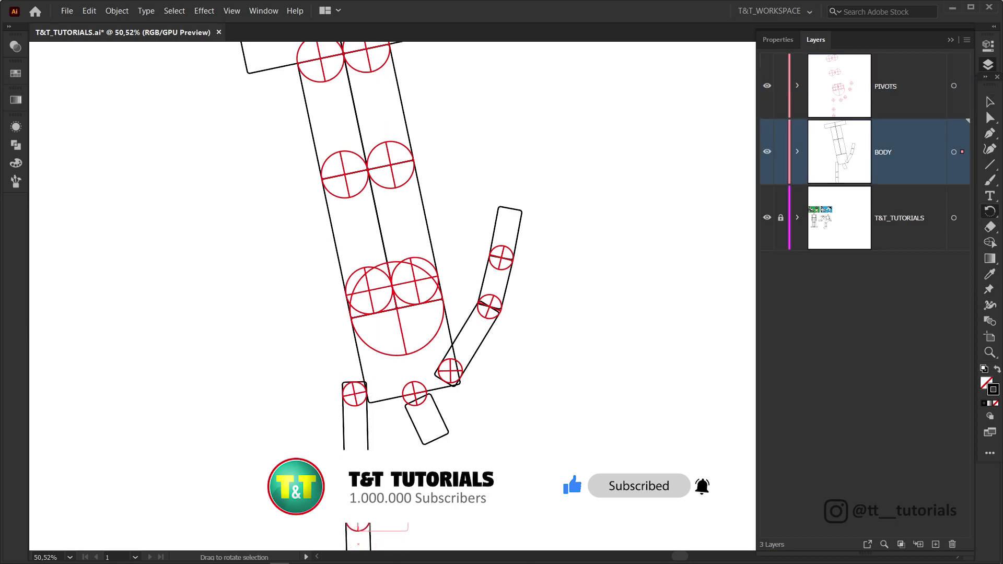
Shift the supporting arm sideways so that its shoulder overlaps the lower corner of the torso.
key("v")
left_click_drag(323, 380, 362, 515)
mouse_move(357, 470)
left_mouse_down()
mouse_move(408, 463)
mouse_move(375, 474)
left_mouse_up()
left_click_drag(375, 474, 378, 474)
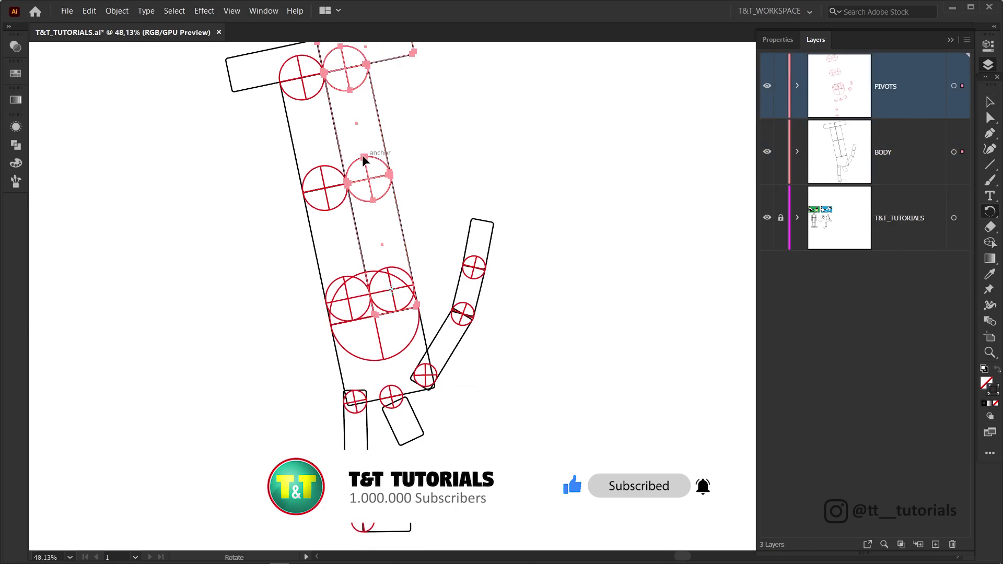
Rotate the upside-down figure's right-side leg away from the other leg about its hip pivot.
left_click_drag(363, 156, 410, 168)
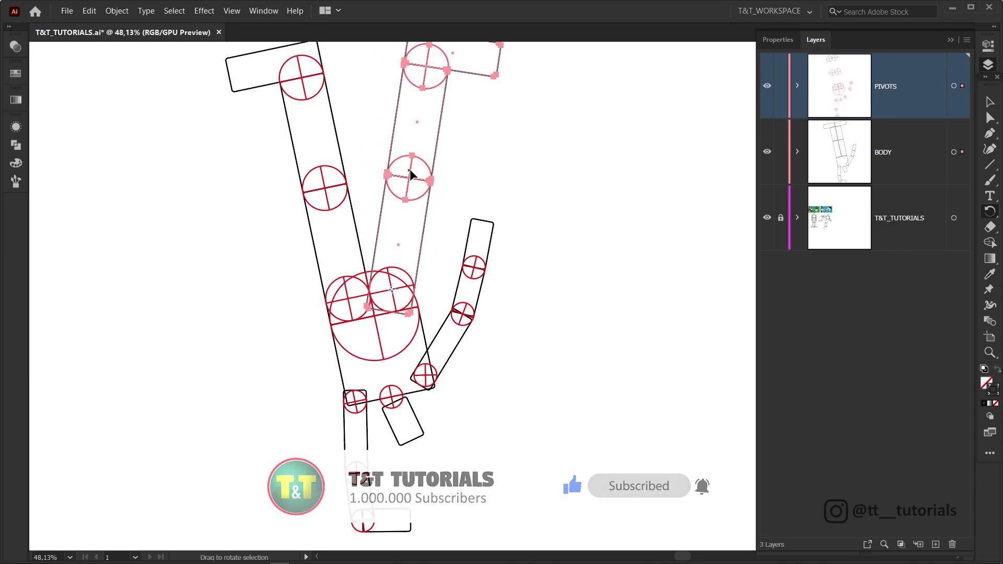
key("v")
left_click(455, 75)
Fold the right-side lower leg and foot down toward the raised hand about the knee pivot.
left_click_drag(377, 49, 484, 176)
key("r")
left_click(410, 177)
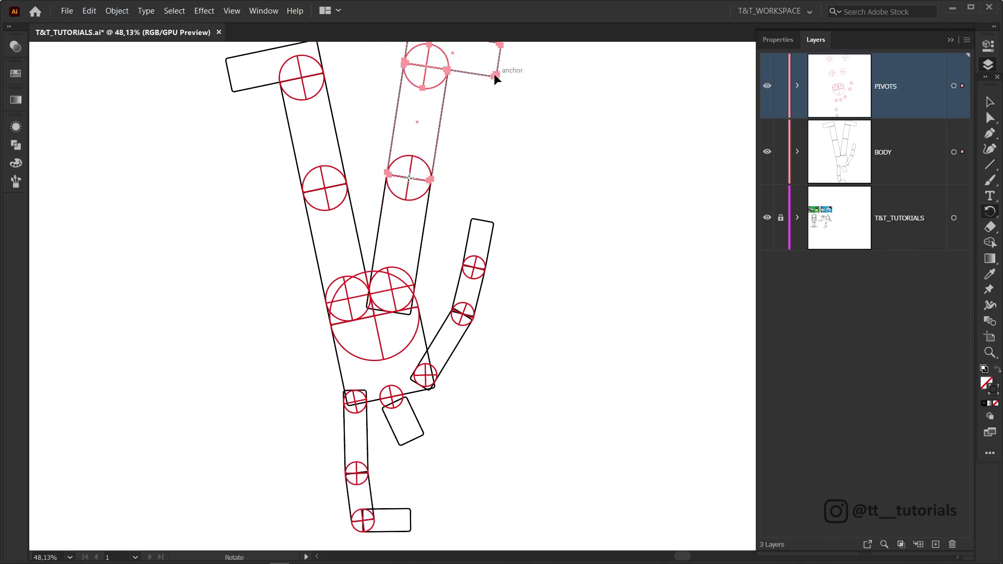
left_click_drag(495, 74, 428, 353)
key("v")
left_click(555, 300)
Rotate the folded leg's foot about the ankle pivot so that it points outward from the figure.
left_click(510, 272)
key("r")
left_click(478, 267)
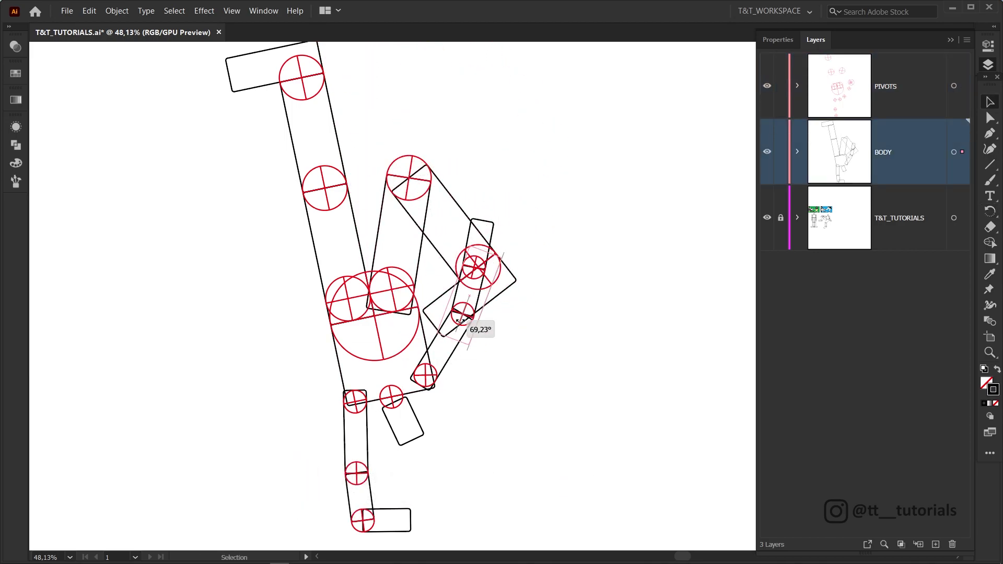
left_click_drag(473, 325, 461, 322)
key("v")
Rotate the straight left-side leg outward by about 51 degrees about its hip pivot.
left_click_drag(299, 68, 138, 192)
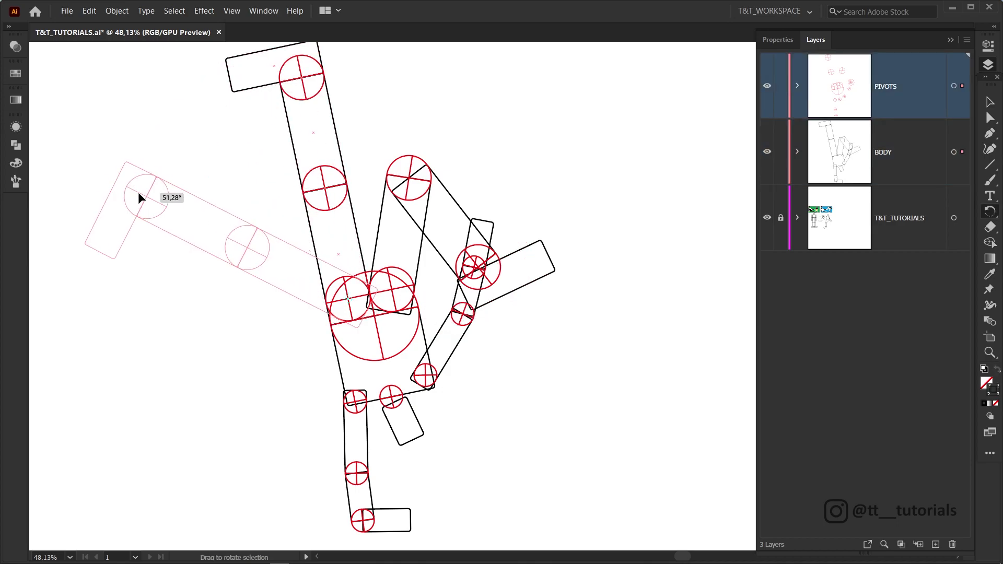
key("v")
left_click(282, 130)
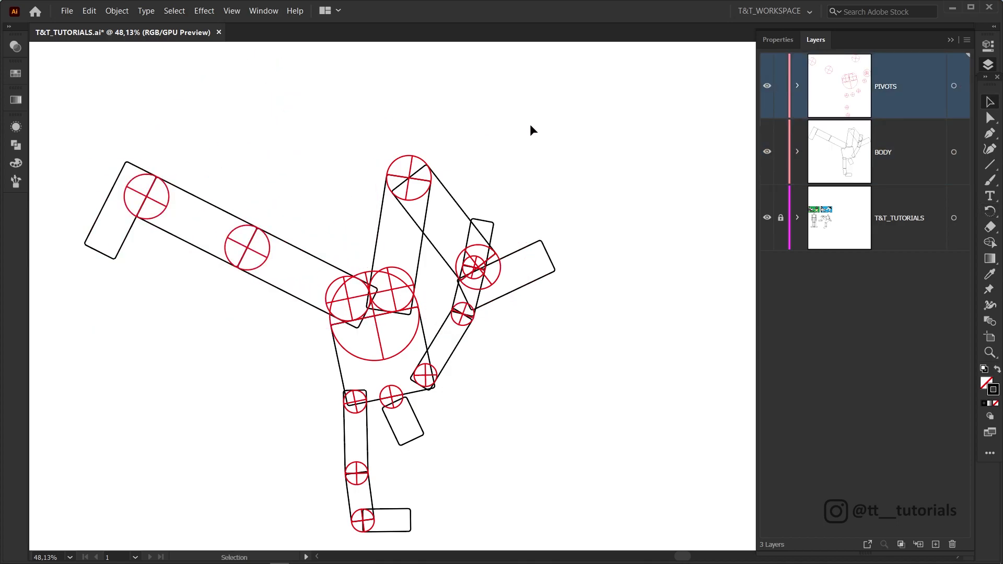
Hide the PIVOTS and T&T_TUTORIALS layers and open the export options for the remaining body shapes.
left_click_drag(433, 289, 470, 227)
left_click_drag(471, 227, 480, 227, "ctrl")
left_click(67, 11)
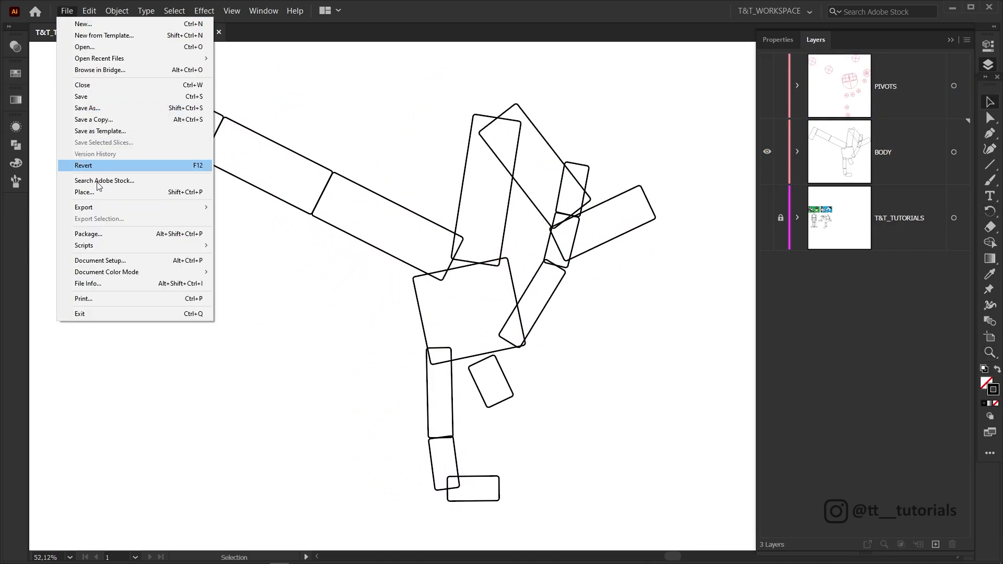
mouse_move(97, 209)
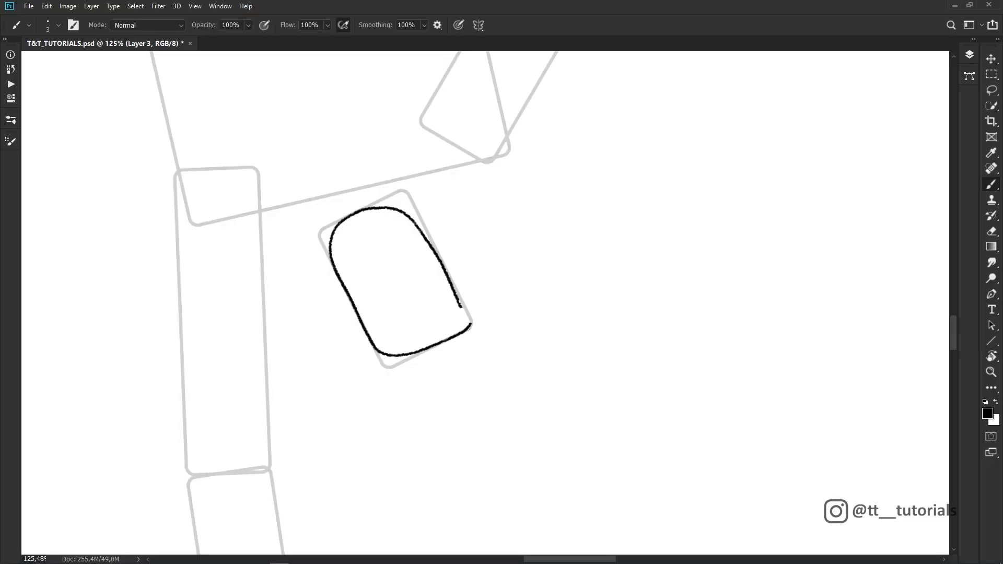
In Photoshop, erase the loose lower part of the head outline and sketch the ear and the cap's band and pointed brim.
key("e")
mouse_move(460, 309)
left_mouse_down()
mouse_move(470, 331)
mouse_move(437, 344)
left_mouse_up()
key("b")
left_click_drag(437, 246, 447, 246)
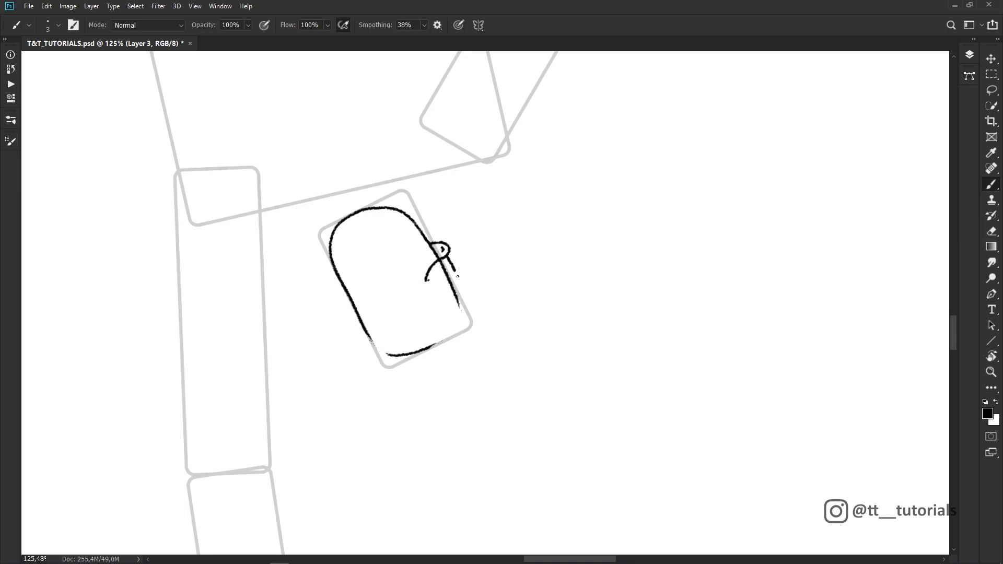
left_click_drag(468, 306, 376, 353)
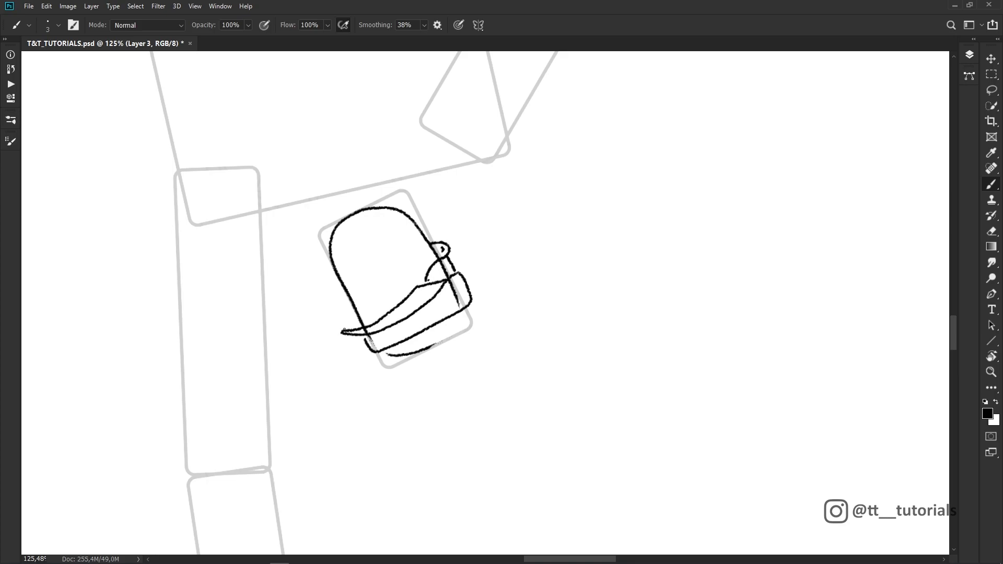
Erase the head line overlapping the cap band and sketch the mouth, nose and round glasses on the upside-down face.
key("e")
left_click_drag(460, 304, 452, 310)
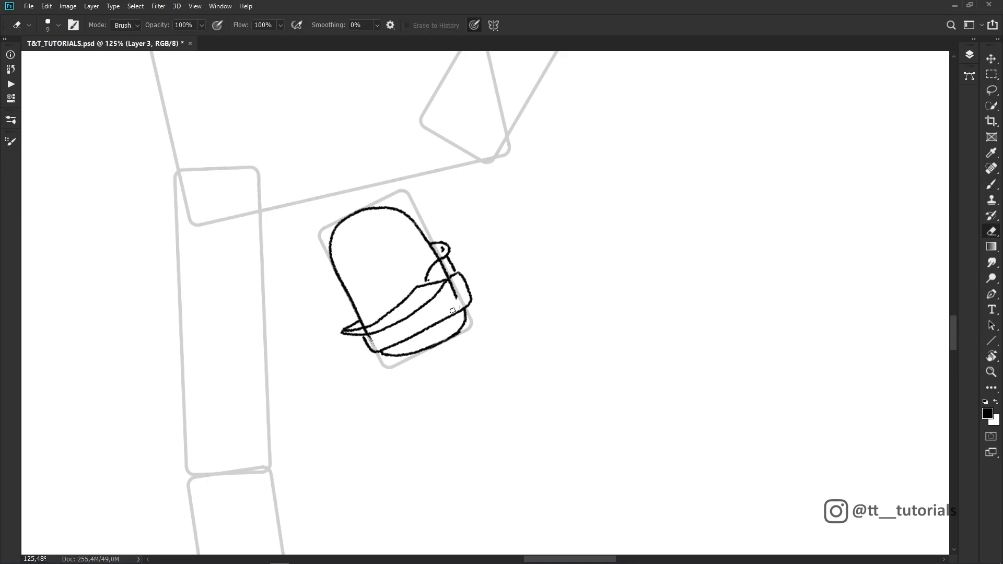
key("b")
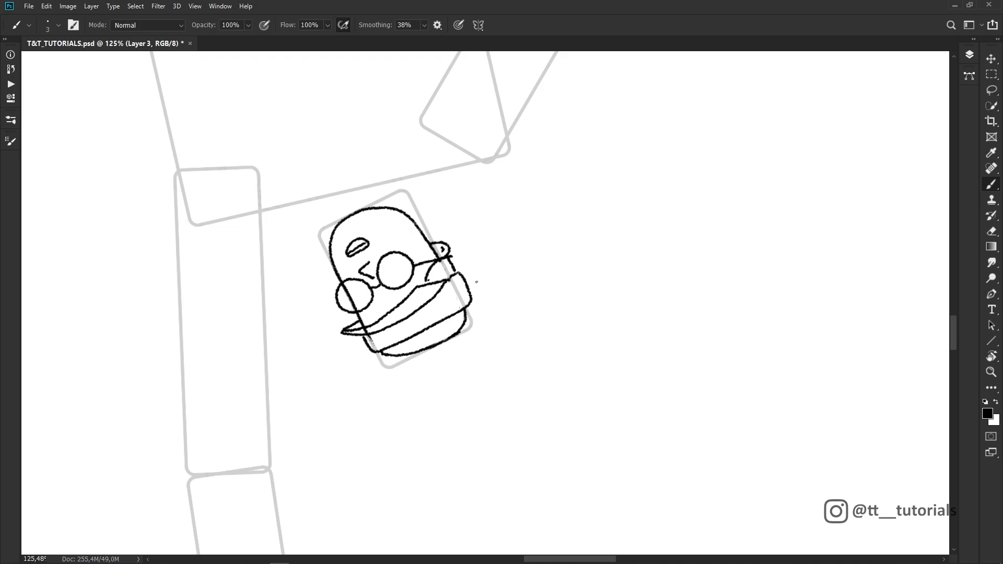
Sketch a long wavy ponytail hanging from the cap and begin the neck line beside the chin.
left_click_drag(473, 328, 525, 493)
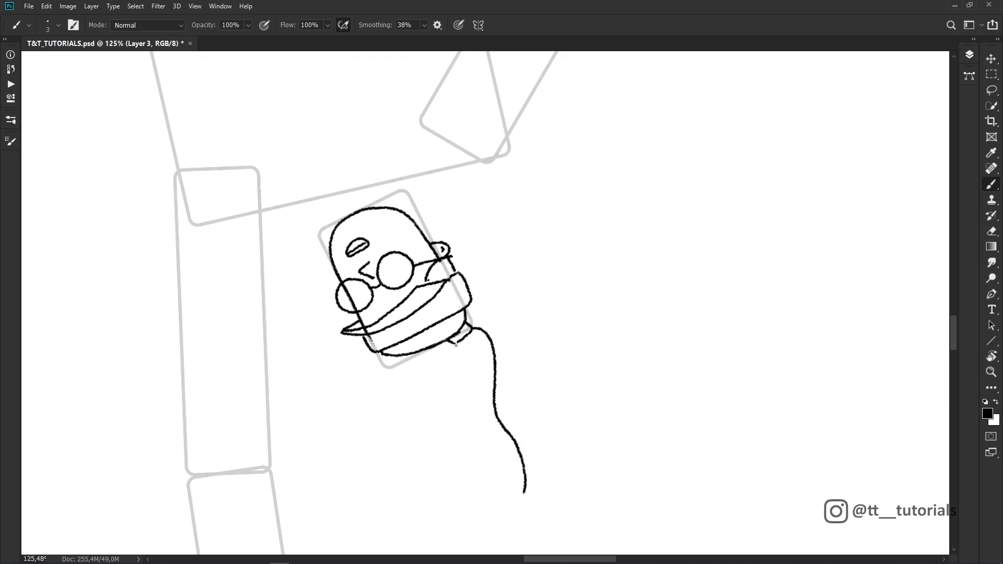
mouse_move(457, 343)
left_mouse_down()
mouse_move(468, 512)
mouse_move(525, 493)
left_mouse_up()
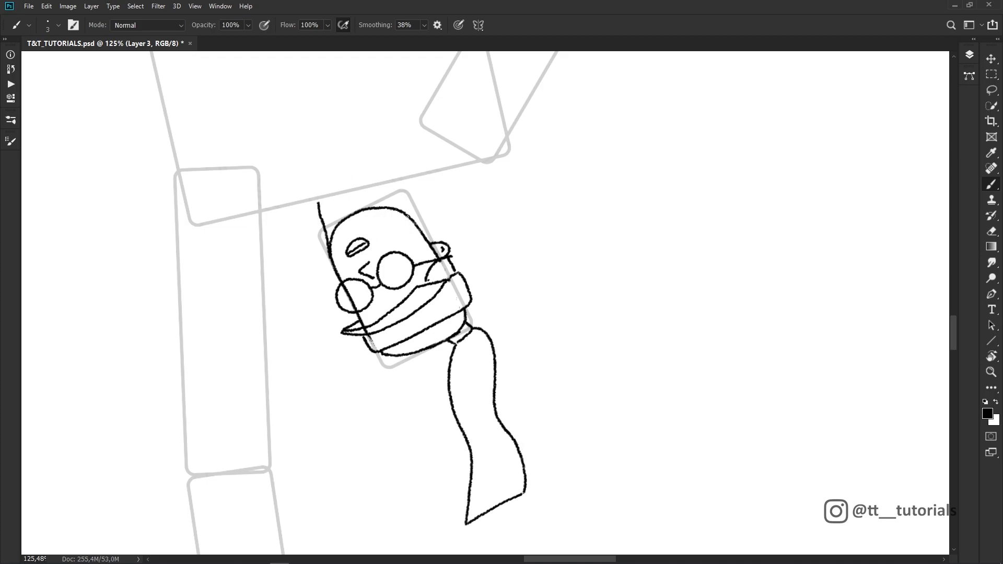
mouse_move(327, 182)
left_mouse_down()
mouse_move(403, 175)
mouse_move(316, 185)
left_mouse_up()
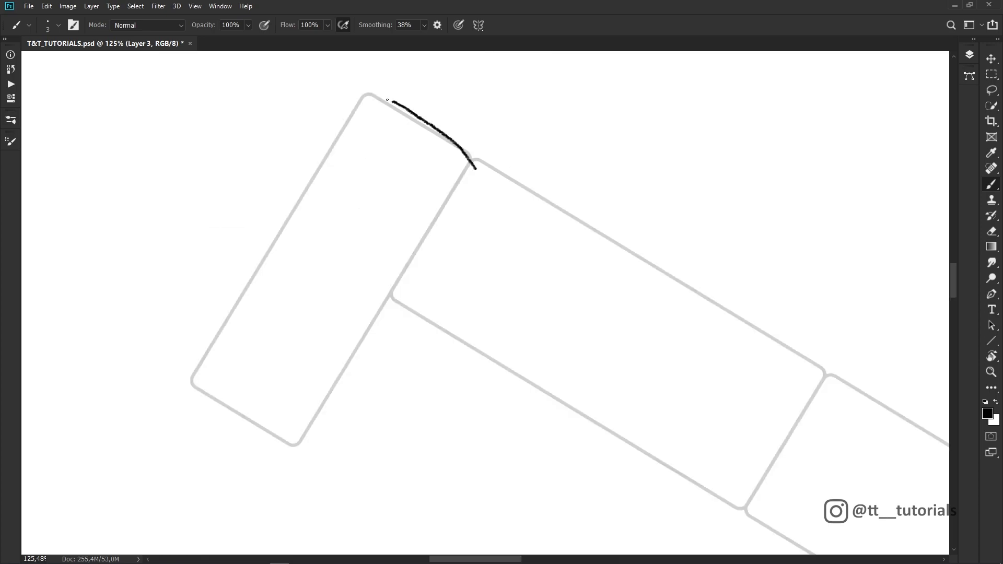
Sketch the shoe over the straight leg's foot block, with its heel, wavy thick sole, ankle opening and front lacing edge.
left_click_drag(478, 168, 423, 118)
left_click_drag(296, 125, 277, 183)
mouse_move(369, 96)
left_mouse_down()
mouse_move(328, 191)
mouse_move(268, 286)
left_mouse_up()
left_click_drag(221, 373, 239, 416)
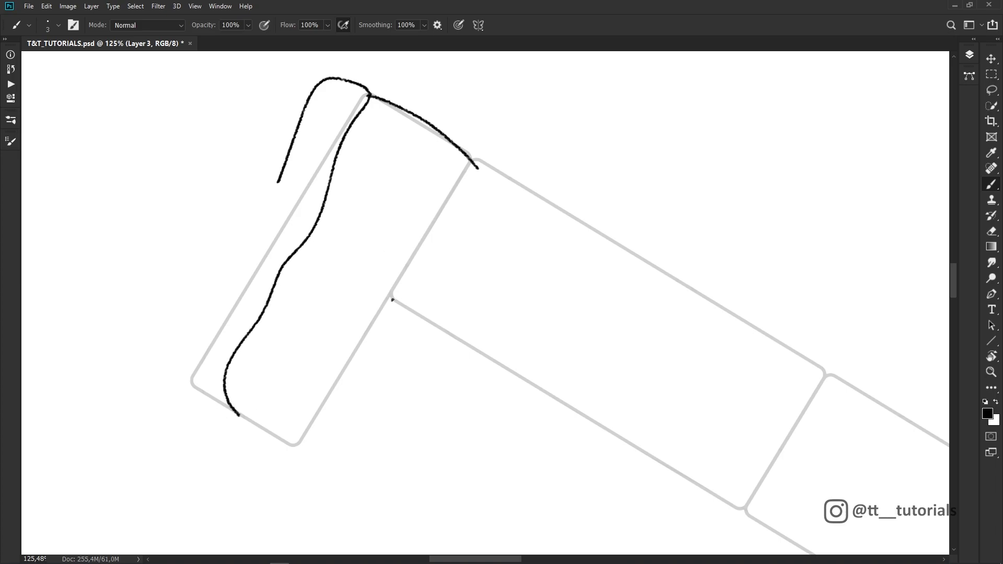
left_click_drag(393, 300, 306, 377)
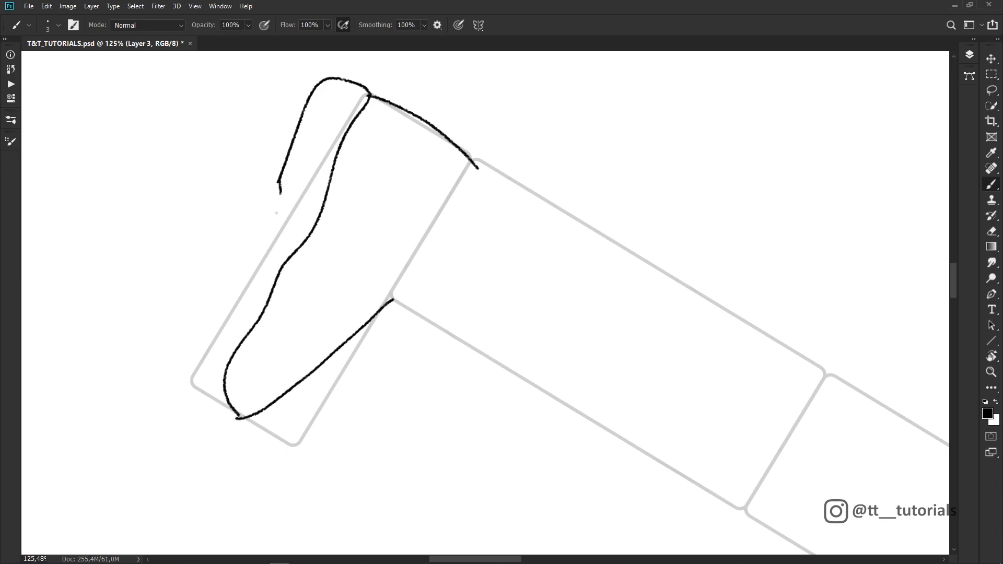
left_click_drag(224, 288, 203, 413)
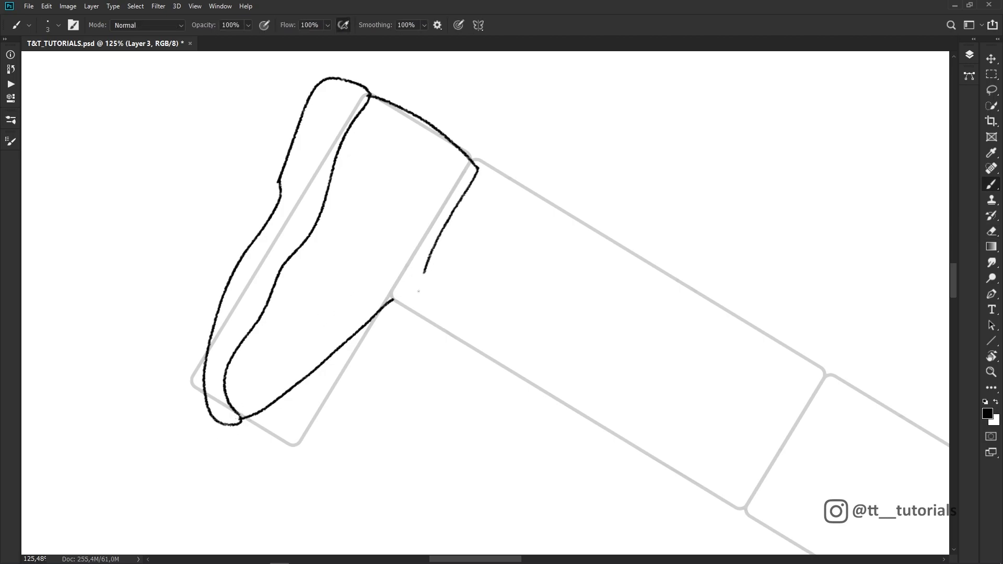
left_click_drag(426, 253, 266, 383)
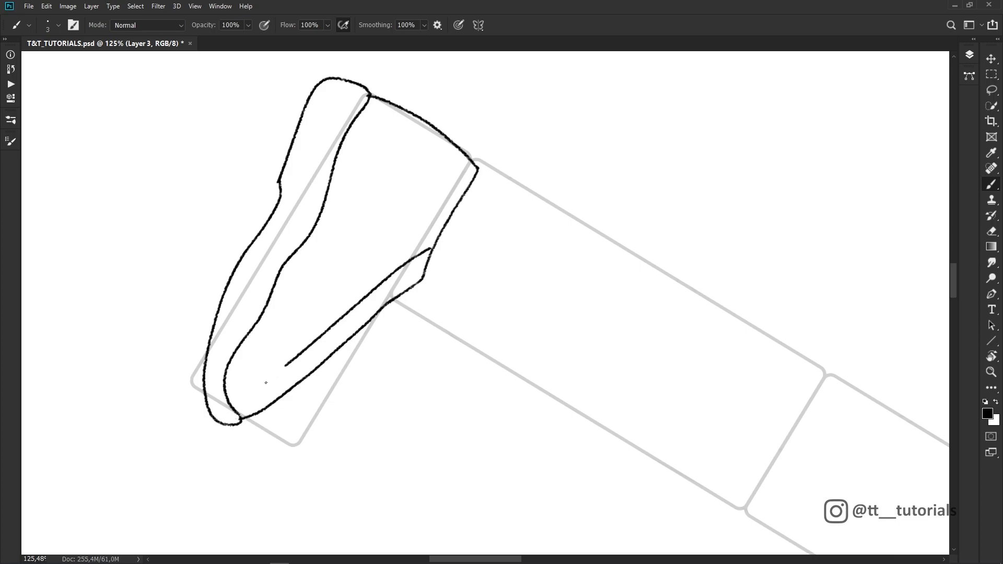
Sketch the shoe's inner details: the side panel line, wavy double stripe, heel patch and ankle opening trim.
left_click_drag(295, 287, 333, 194)
left_click_drag(391, 40, 388, 41)
mouse_move(316, 238)
left_mouse_down()
mouse_move(347, 205)
mouse_move(427, 162)
left_mouse_up()
mouse_move(374, 95)
left_mouse_down()
mouse_move(431, 161)
mouse_move(429, 234)
left_mouse_up()
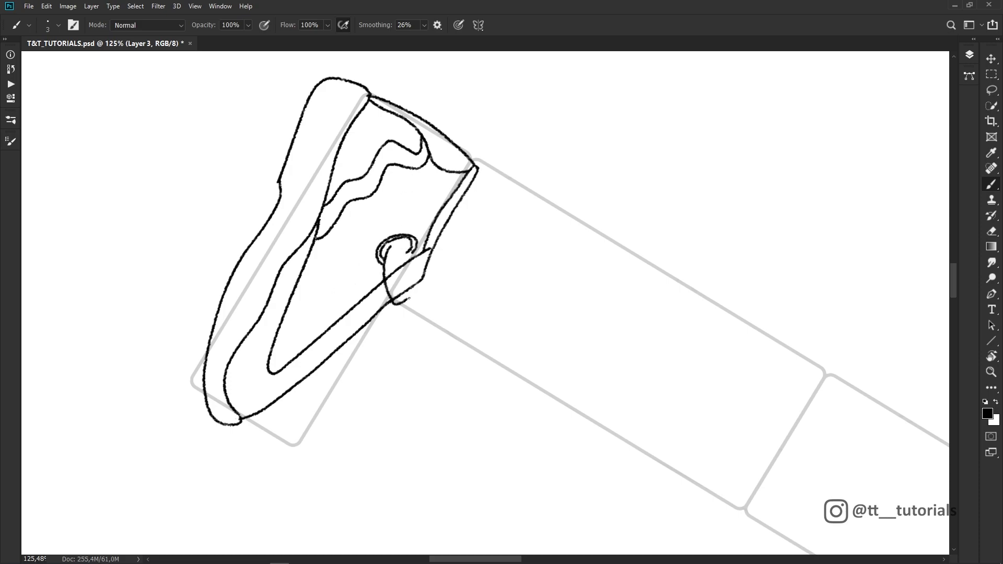
Clean up the eyelet nearest the ankle so that a single lace strap passes over the shoe's front edge.
key("e")
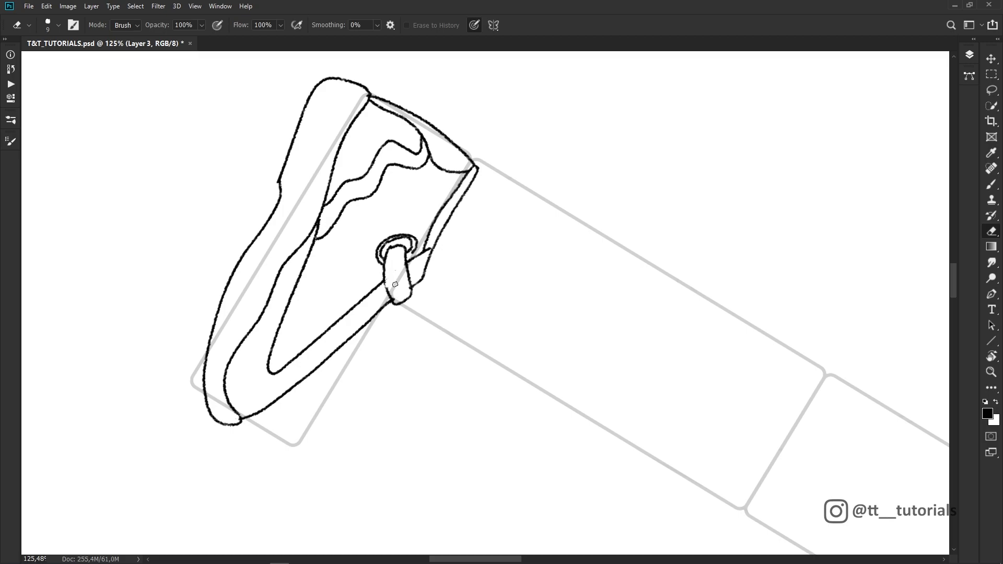
key("b")
key("e")
left_click_drag(388, 249, 384, 262)
left_click_drag(405, 248, 408, 264)
key("b")
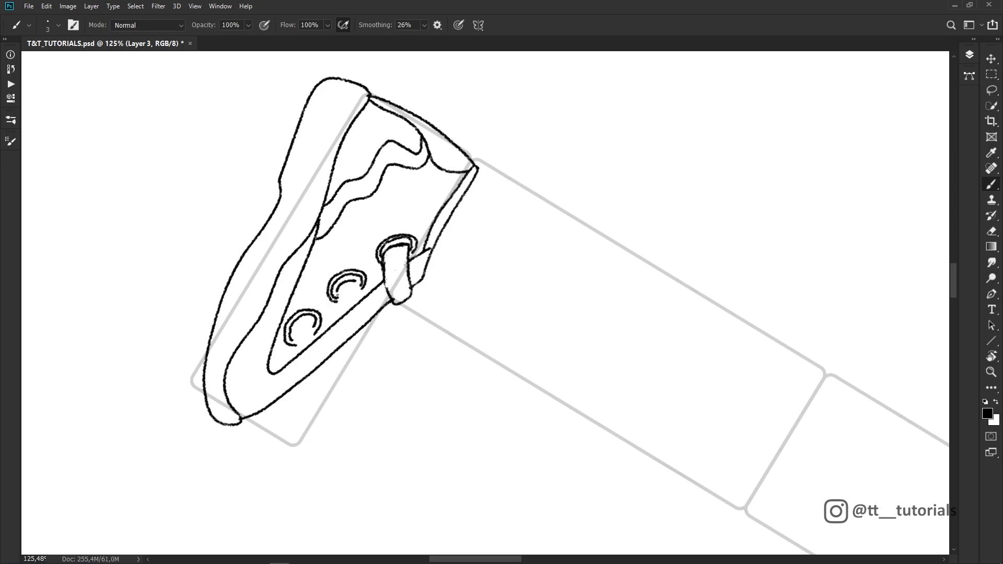
Sketch lace straps through the other two shoe eyelets and erase the lines they overlap.
left_click_drag(371, 325, 360, 288)
key("e")
key("b")
mouse_move(362, 329)
left_mouse_down()
mouse_move(369, 322)
mouse_move(317, 347)
left_mouse_up()
key("e")
key("b")
left_click_drag(411, 283, 404, 303)
key("e")
left_click_drag(313, 341, 301, 350)
key("b")
left_click_drag(311, 325, 296, 344)
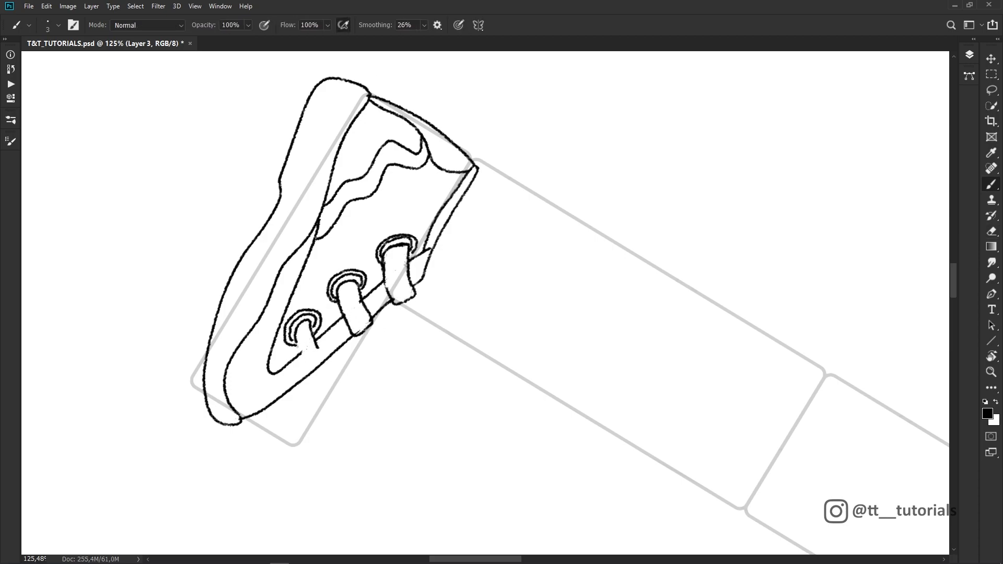
Sketch the raised hand over its block with the thumb, four fingers and a cuff at the wrist.
mouse_move(350, 357)
left_mouse_down()
mouse_move(326, 216)
mouse_move(371, 256)
mouse_move(397, 135)
mouse_move(432, 227)
left_mouse_up()
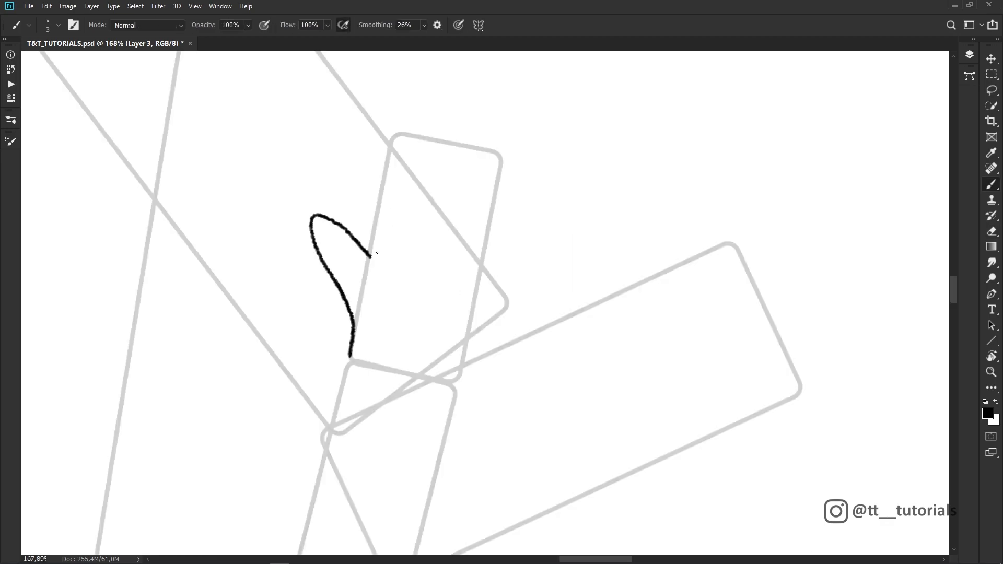
mouse_move(427, 137)
left_mouse_down()
mouse_move(458, 177)
mouse_move(454, 228)
left_mouse_up()
key("e")
mouse_move(454, 228)
left_mouse_down()
mouse_move(459, 150)
mouse_move(455, 236)
left_mouse_up()
key("b")
left_click_drag(463, 163, 474, 249)
mouse_move(480, 205)
left_mouse_down()
mouse_move(487, 283)
mouse_move(454, 401)
left_mouse_up()
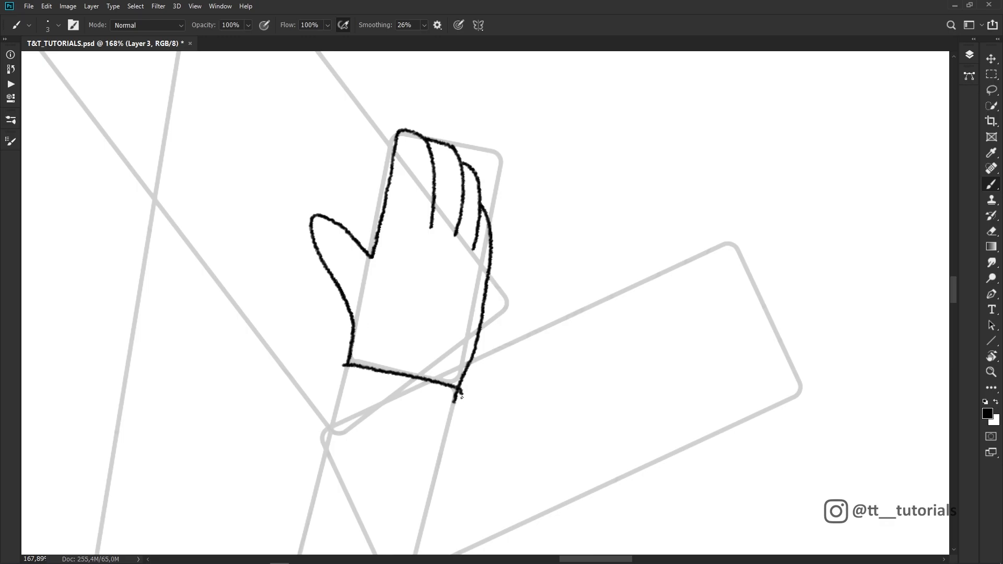
left_click_drag(336, 397, 344, 365)
Sketch the shirt outline over the torso block, with the curved double-line armhole and the bent arm's upper edges.
mouse_move(506, 120)
left_mouse_down()
mouse_move(608, 99)
mouse_move(645, 284)
left_mouse_up()
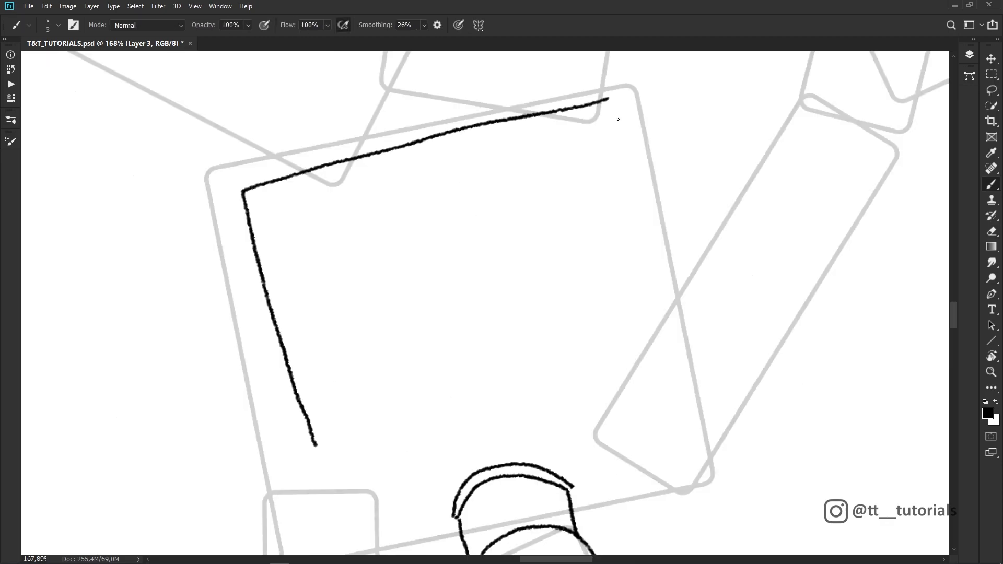
left_click_drag(616, 331, 732, 206)
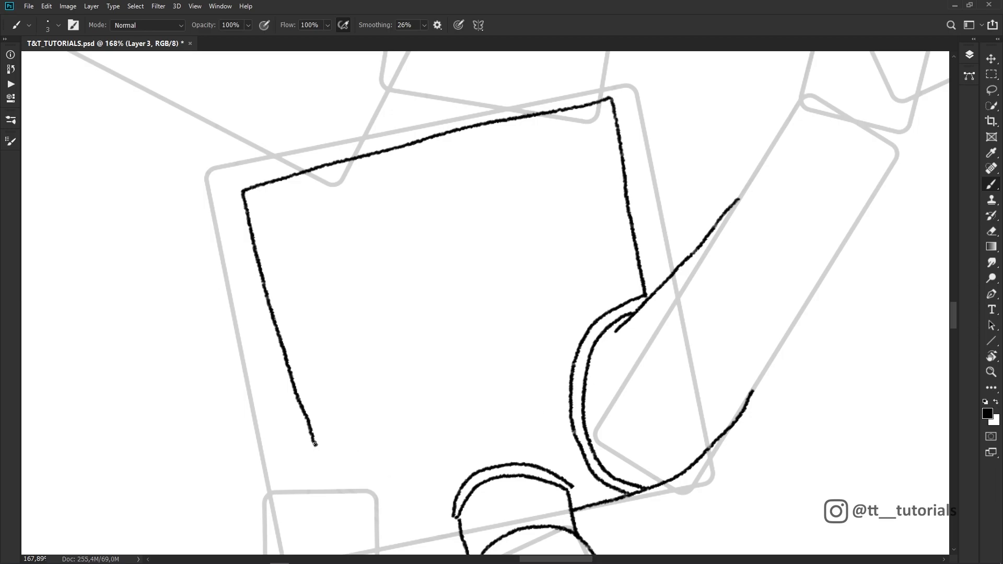
left_click_drag(331, 480, 351, 440)
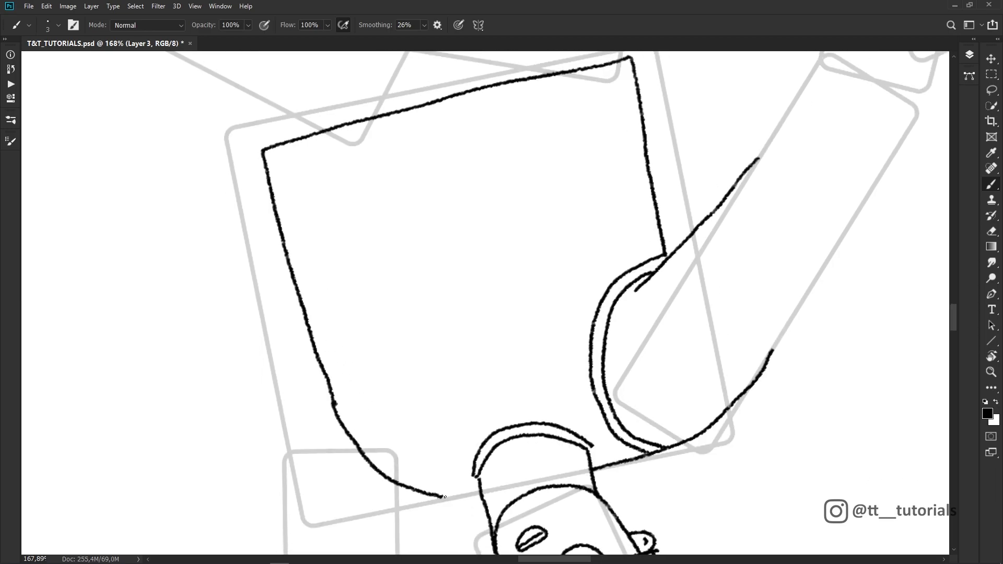
Sketch loose trouser outlines over the bent leg and the straight leg up to the shoe.
left_click_drag(327, 413, 352, 342)
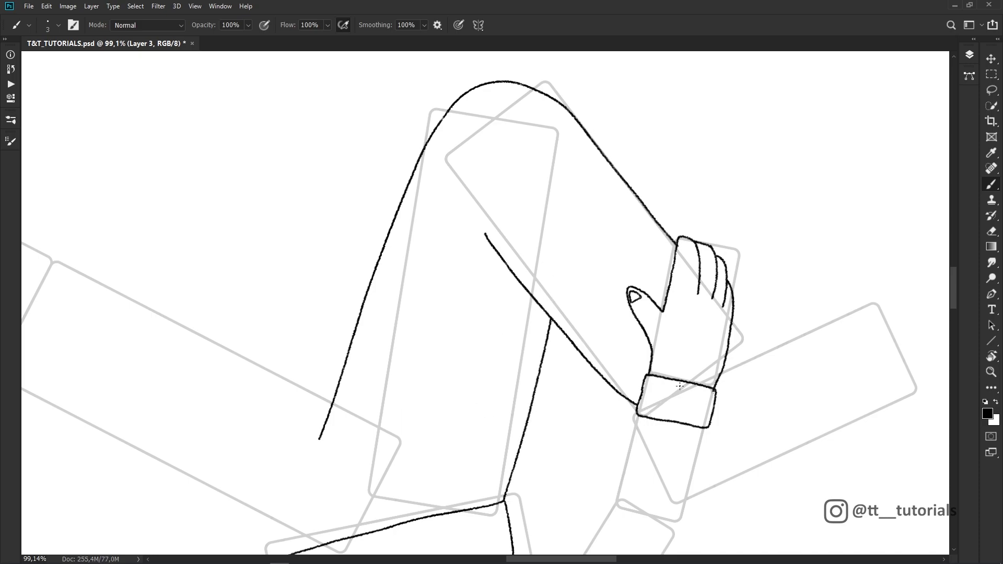
left_click_drag(377, 333, 731, 340)
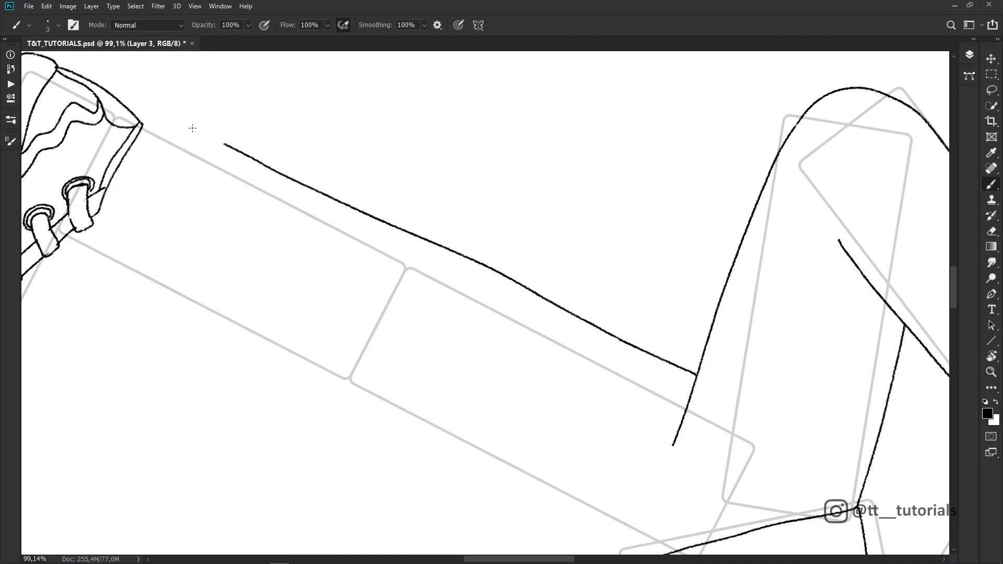
mouse_move(114, 245)
left_mouse_down()
mouse_move(140, 296)
mouse_move(300, 363)
mouse_move(590, 529)
left_mouse_up()
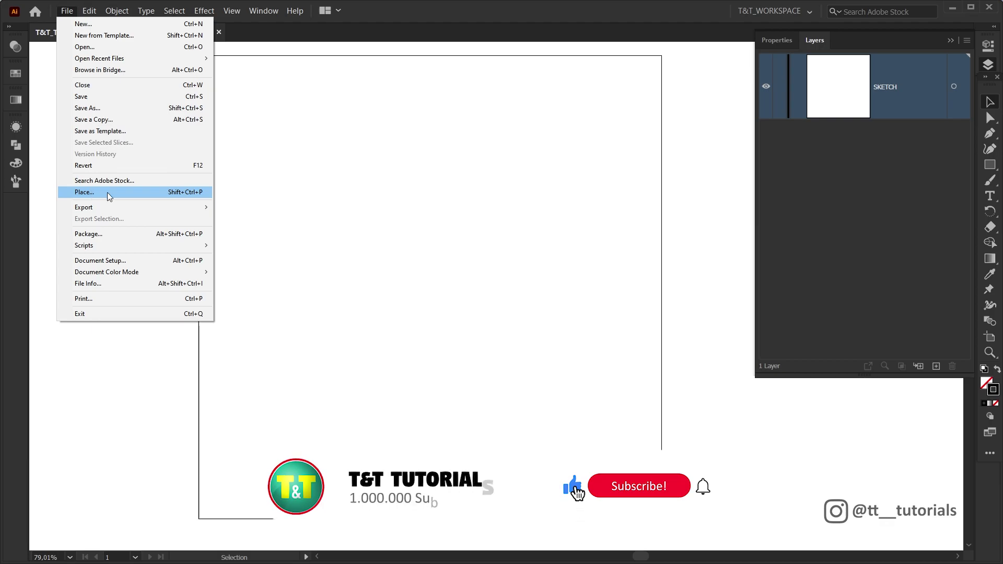
In Illustrator, place the finished sketch with its opacity lowered to about 41% and lock the SKETCH layer.
left_click(155, 193)
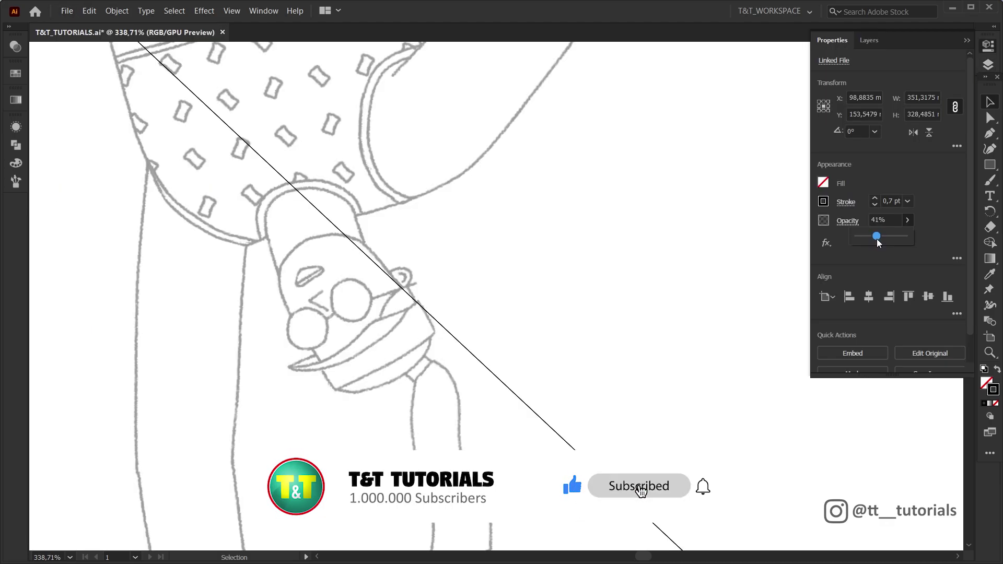
left_click(988, 64)
left_click(780, 86)
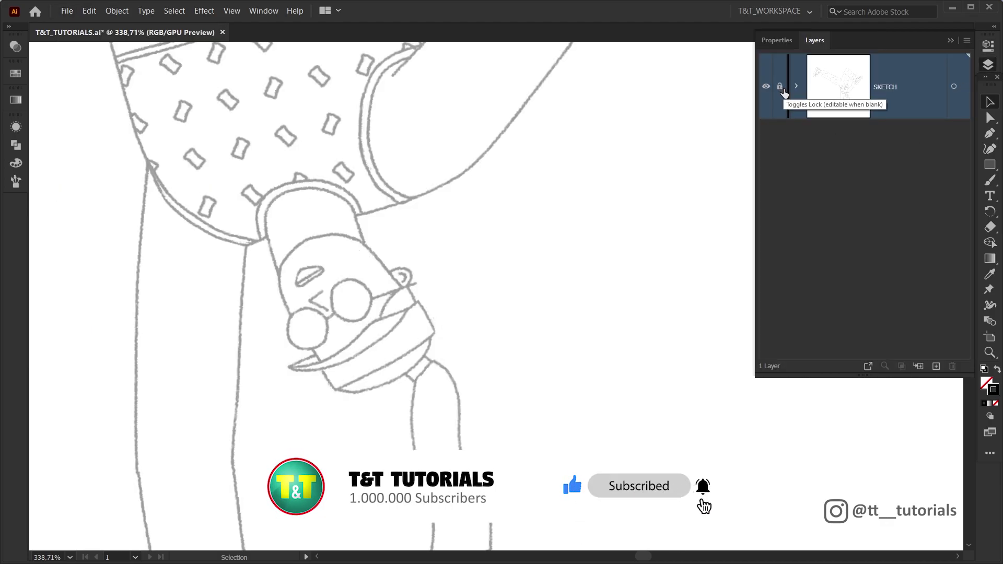
Add a new layer above the sketch and name it OUTLINES.
left_click(936, 365)
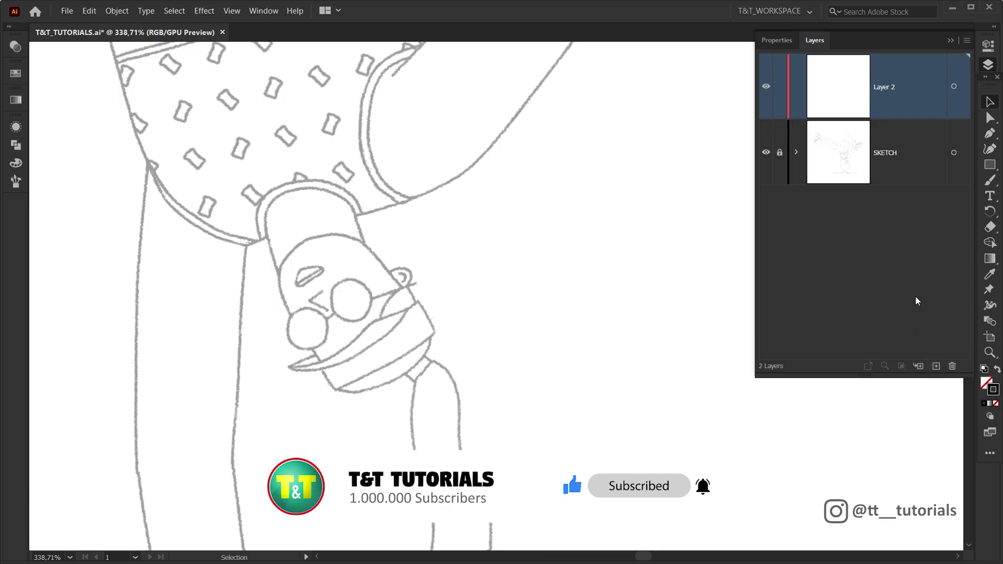
double_click(915, 88)
type("OUTLINES")
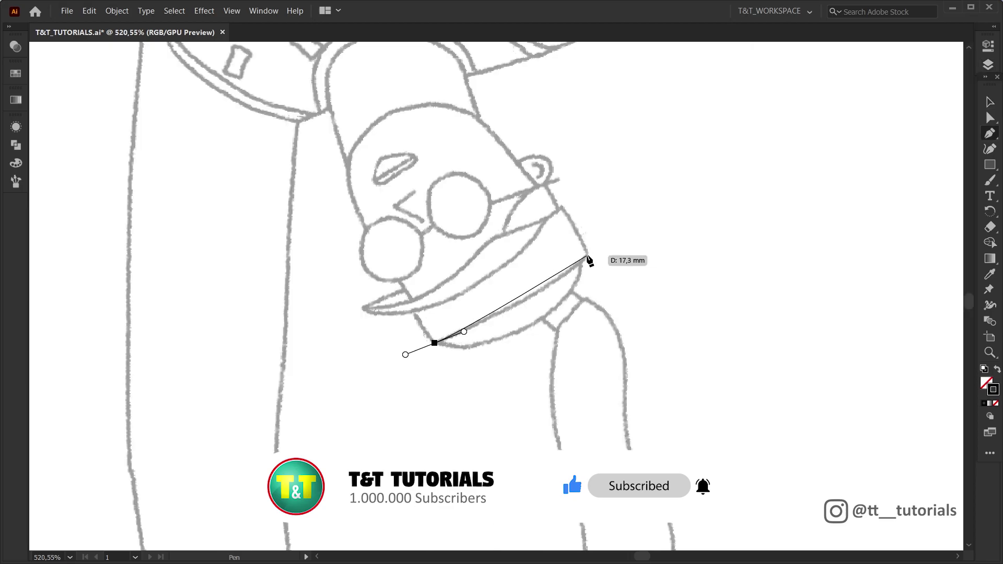
Trace the cap band and the adjoining curved edge of the brim out to its pointed tip with the Pen tool.
left_click_drag(589, 256, 580, 231)
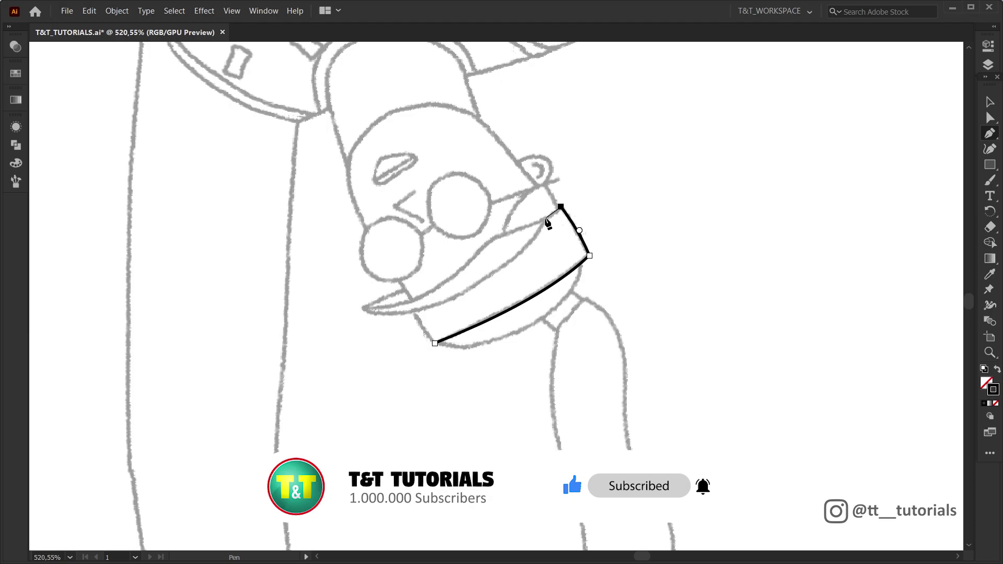
left_click_drag(472, 288, 331, 300)
left_click(363, 309, "alt")
left_click(413, 287)
left_click(456, 294, "ctrl")
Trace the brim edge nearer the glasses as a curved path from the cap band to the pointed tip.
scroll(457, 280, "up", 2)
left_click(576, 197)
left_click_drag(491, 229, 488, 241)
left_click_drag(327, 319, 224, 317)
left_click(328, 320, "alt")
left_click(314, 323)
left_click(555, 281, "ctrl")
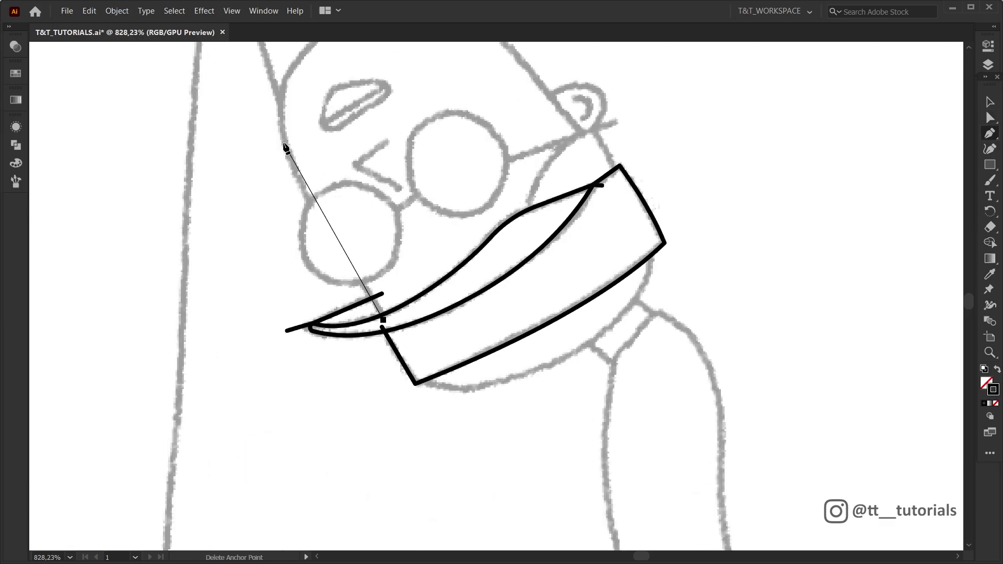
Trace the head outline from the brim around the rounded chin to just past the ear.
mouse_move(296, 173)
left_mouse_down()
mouse_move(280, 143)
mouse_move(342, 249)
left_mouse_up()
left_click_drag(337, 121, 404, 77)
left_click_drag(511, 132, 542, 167)
left_click(604, 239)
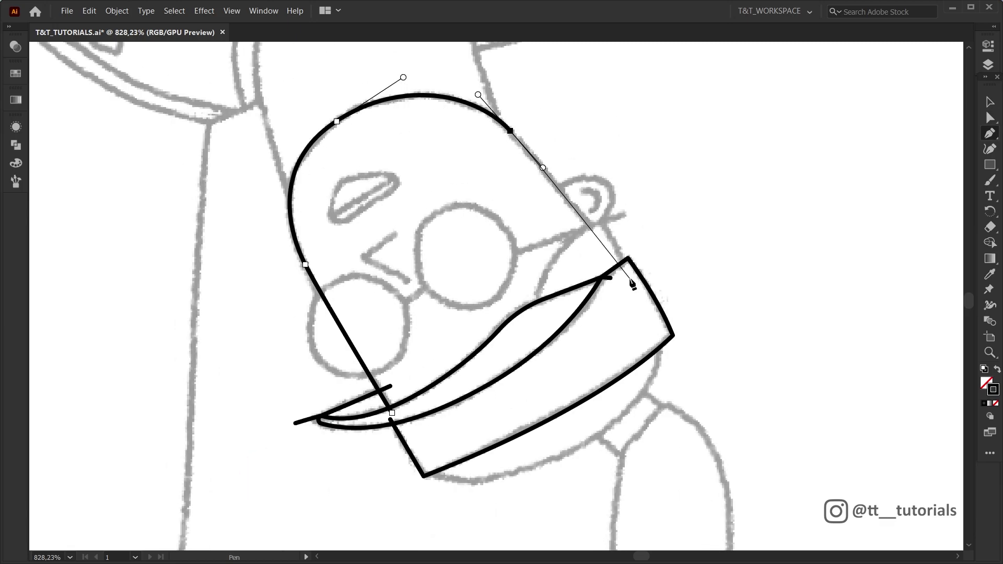
Trace the outer and inner ear curves and the curved sideburn line running from the ear to the brim.
left_click_drag(622, 194, 621, 195)
mouse_move(592, 233)
left_mouse_down()
mouse_move(575, 247)
mouse_move(582, 221)
left_mouse_up()
left_click_drag(594, 188, 601, 188)
left_click(601, 191, "ctrl")
left_click(597, 222)
left_click_drag(541, 309, 549, 363)
Trace the short straight line between the cap band and ear, and the nose as an open angular path.
left_click(626, 267)
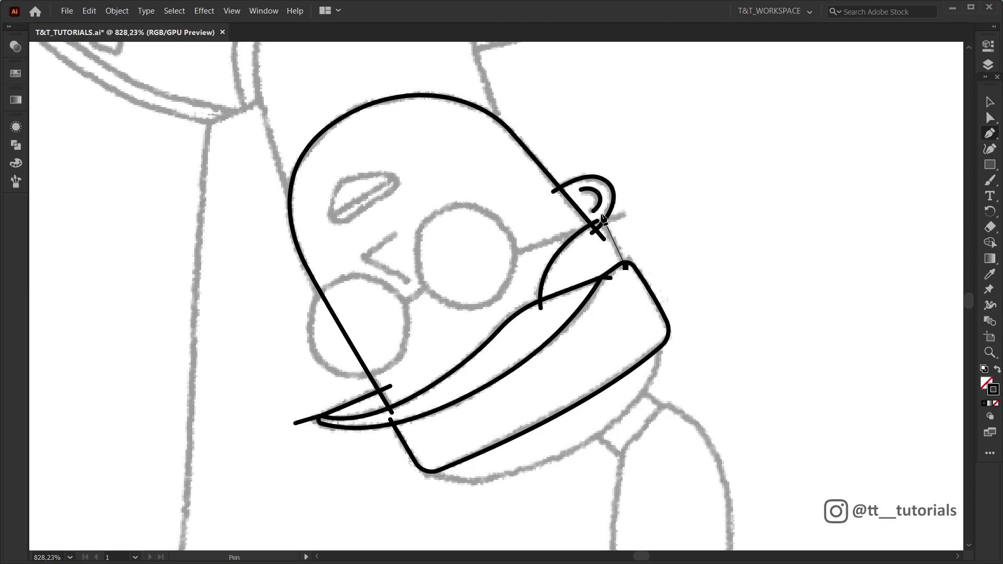
left_click(603, 218)
left_click(410, 282)
left_click(362, 257)
left_click(394, 235)
left_click(412, 213, "ctrl")
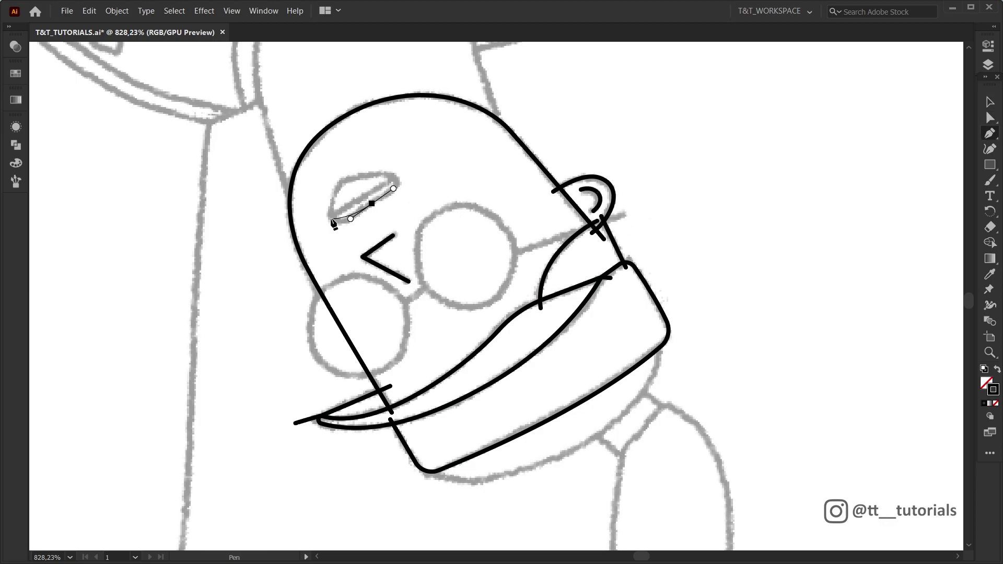
Trace the mouth as a closed rounded shape and add a straight line across it between its two corners.
left_click(397, 178)
left_click_drag(345, 179, 399, 179)
left_click_drag(330, 219, 332, 221)
left_click_drag(344, 179, 345, 178)
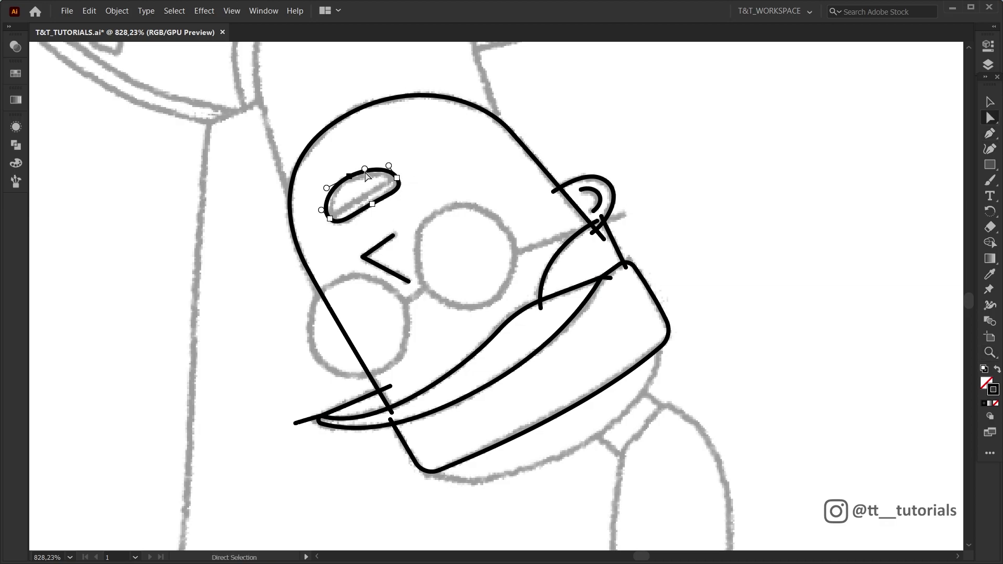
left_click(402, 208, "ctrl")
left_click(325, 220)
left_click(402, 176)
left_click(435, 175, "ctrl")
Draw two round ellipses over the sketched lenses of the glasses, one on each side of the nose.
key("l")
left_click_drag(305, 275, 410, 357)
left_click(446, 315, "ctrl")
left_click_drag(414, 204, 518, 303)
Trace the curved bridge between the two lenses and the straight temple arm from the lens past the ear.
key("p")
left_click_drag(400, 308, 412, 304)
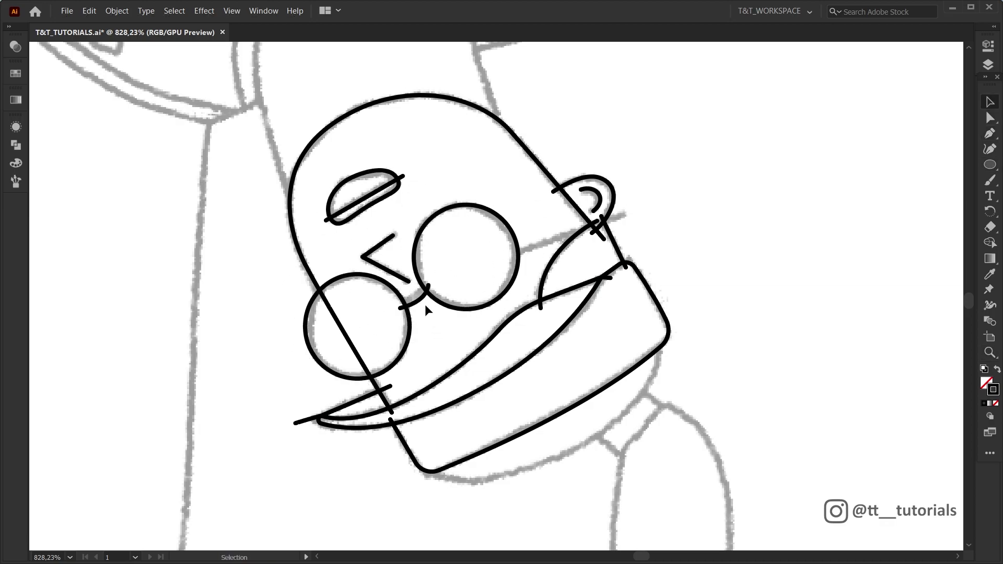
left_click(540, 241, "ctrl")
left_click(516, 257)
left_click(624, 217)
left_click(655, 211, "ctrl")
Trace the cap's crown as a curved path running from one end of the cap band to the other.
left_click_drag(627, 366, 518, 206)
left_click_drag(314, 304, 331, 320)
left_click_drag(475, 282, 563, 229)
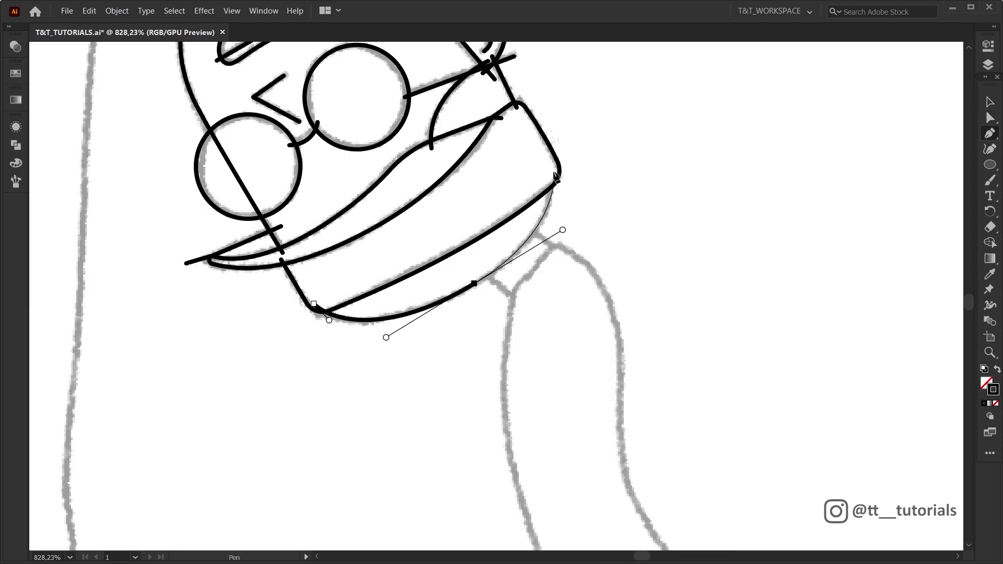
left_click_drag(554, 171, 552, 157)
Draw the two short straight lines joining the cap's crown to the long wavy shape beyond it.
left_click(519, 302)
left_click(549, 277, "ctrl")
left_click(532, 229)
left_click(563, 255)
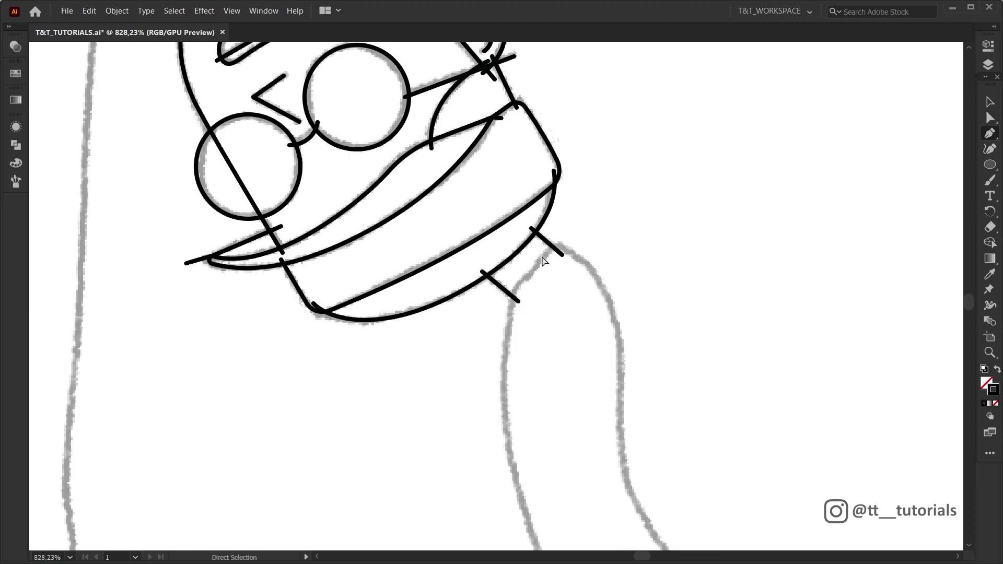
Trace the long wavy shape extending from the cap's connector lines, along its near side and across to its far side.
left_click(512, 301)
left_click_drag(511, 303, 430, 150)
left_click_drag(426, 284, 439, 354)
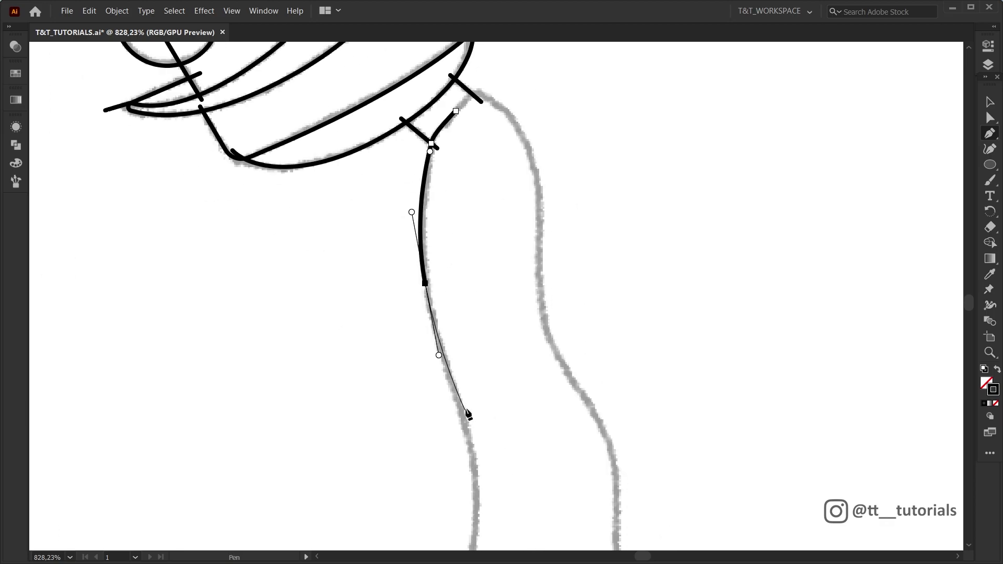
left_click_drag(475, 483, 475, 542)
left_click_drag(473, 545, 498, 356)
left_click(484, 432)
left_click(642, 364)
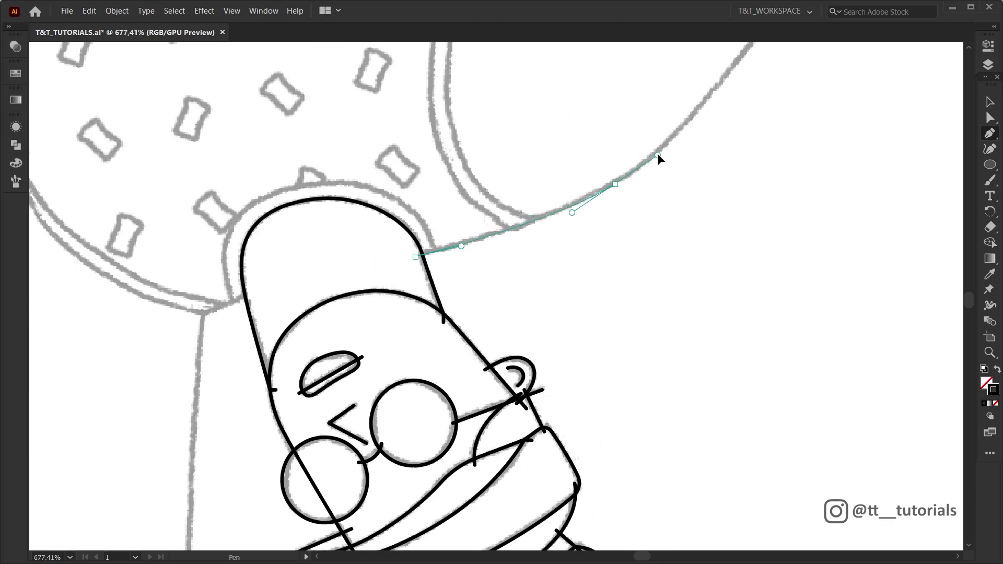
Trace the long outer body outline from the neck along the leg to the ankle cuff beside the shoe.
left_click_drag(526, 208, 557, 160)
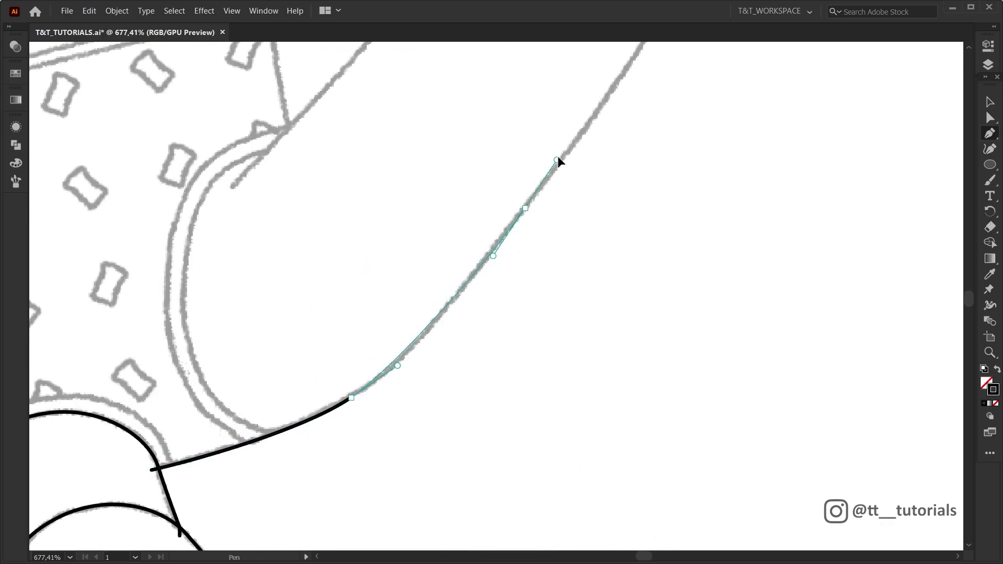
scroll(539, 188, "up", 8)
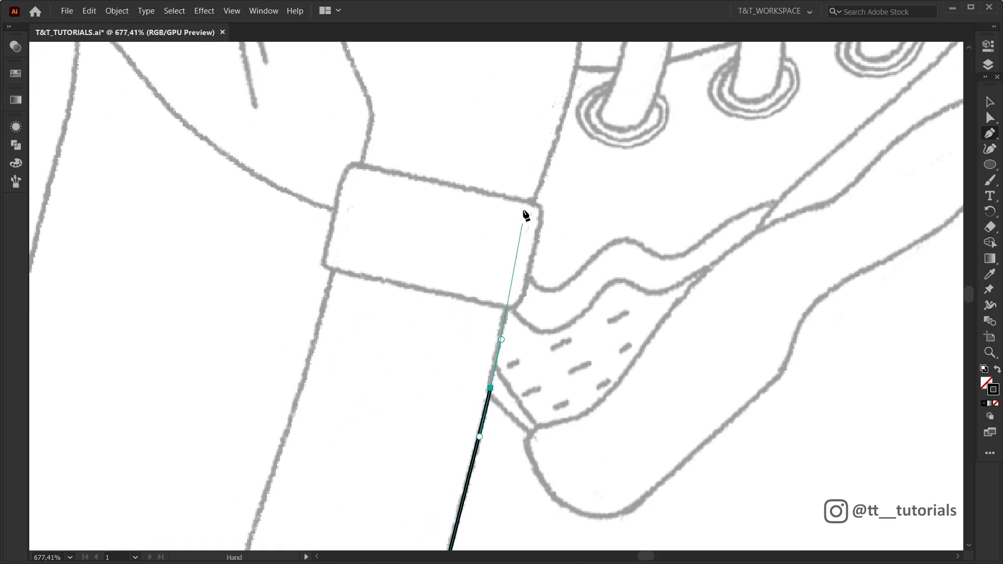